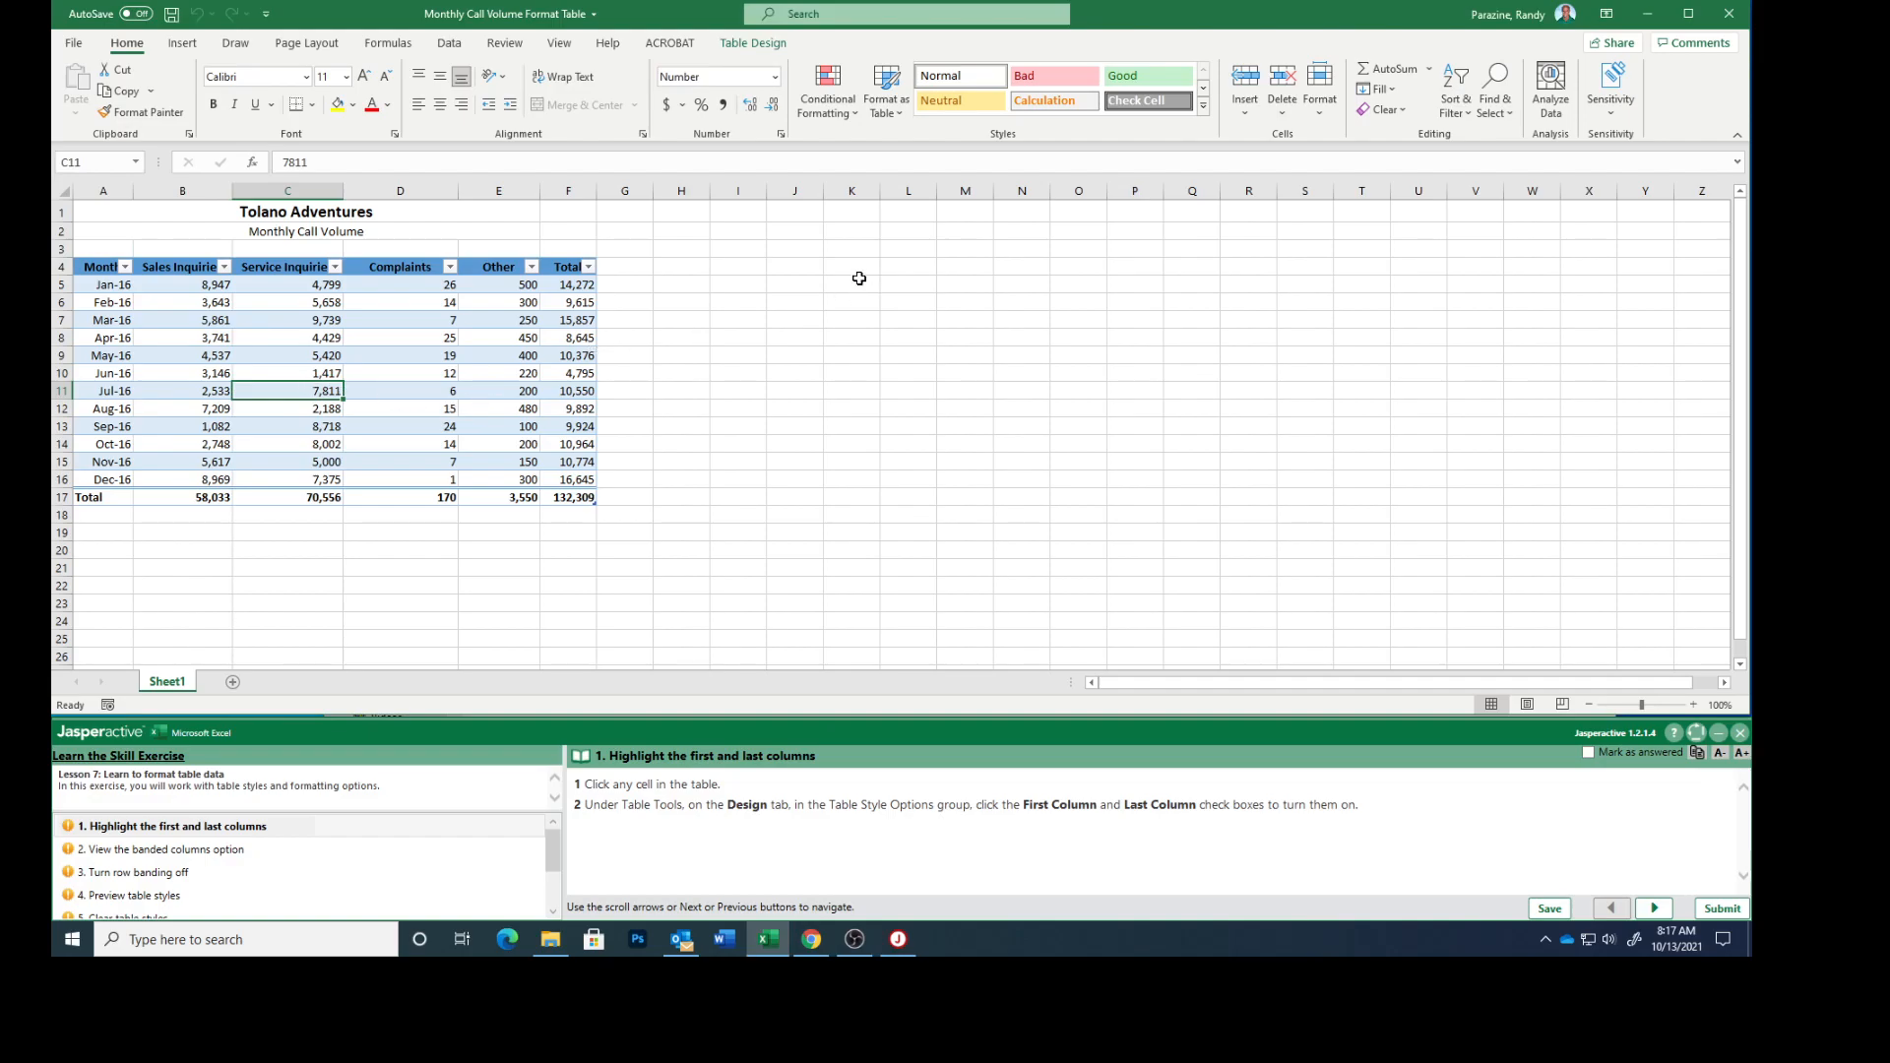
Turn on First Column and Last Column formatting for the call volume table and mark exercise task 1 as answered, continuing to task 2.
click(755, 43)
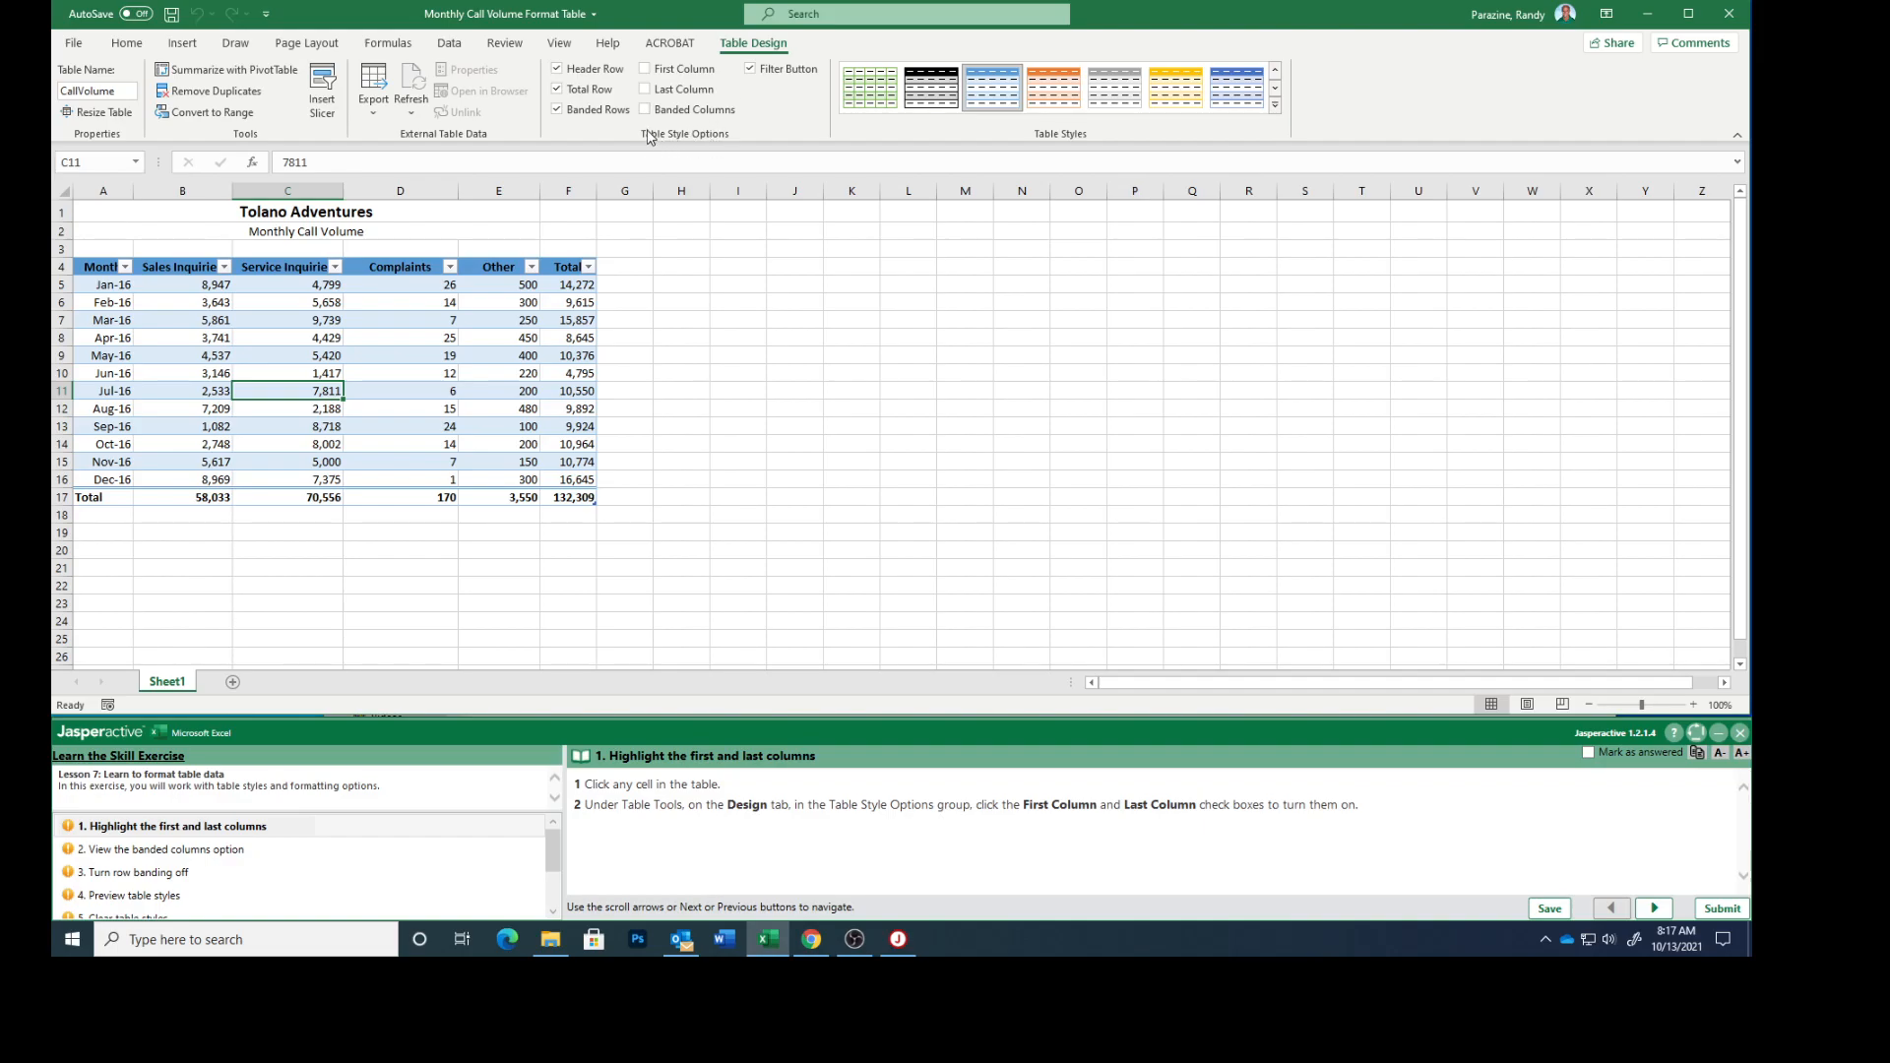
click(646, 70)
click(647, 91)
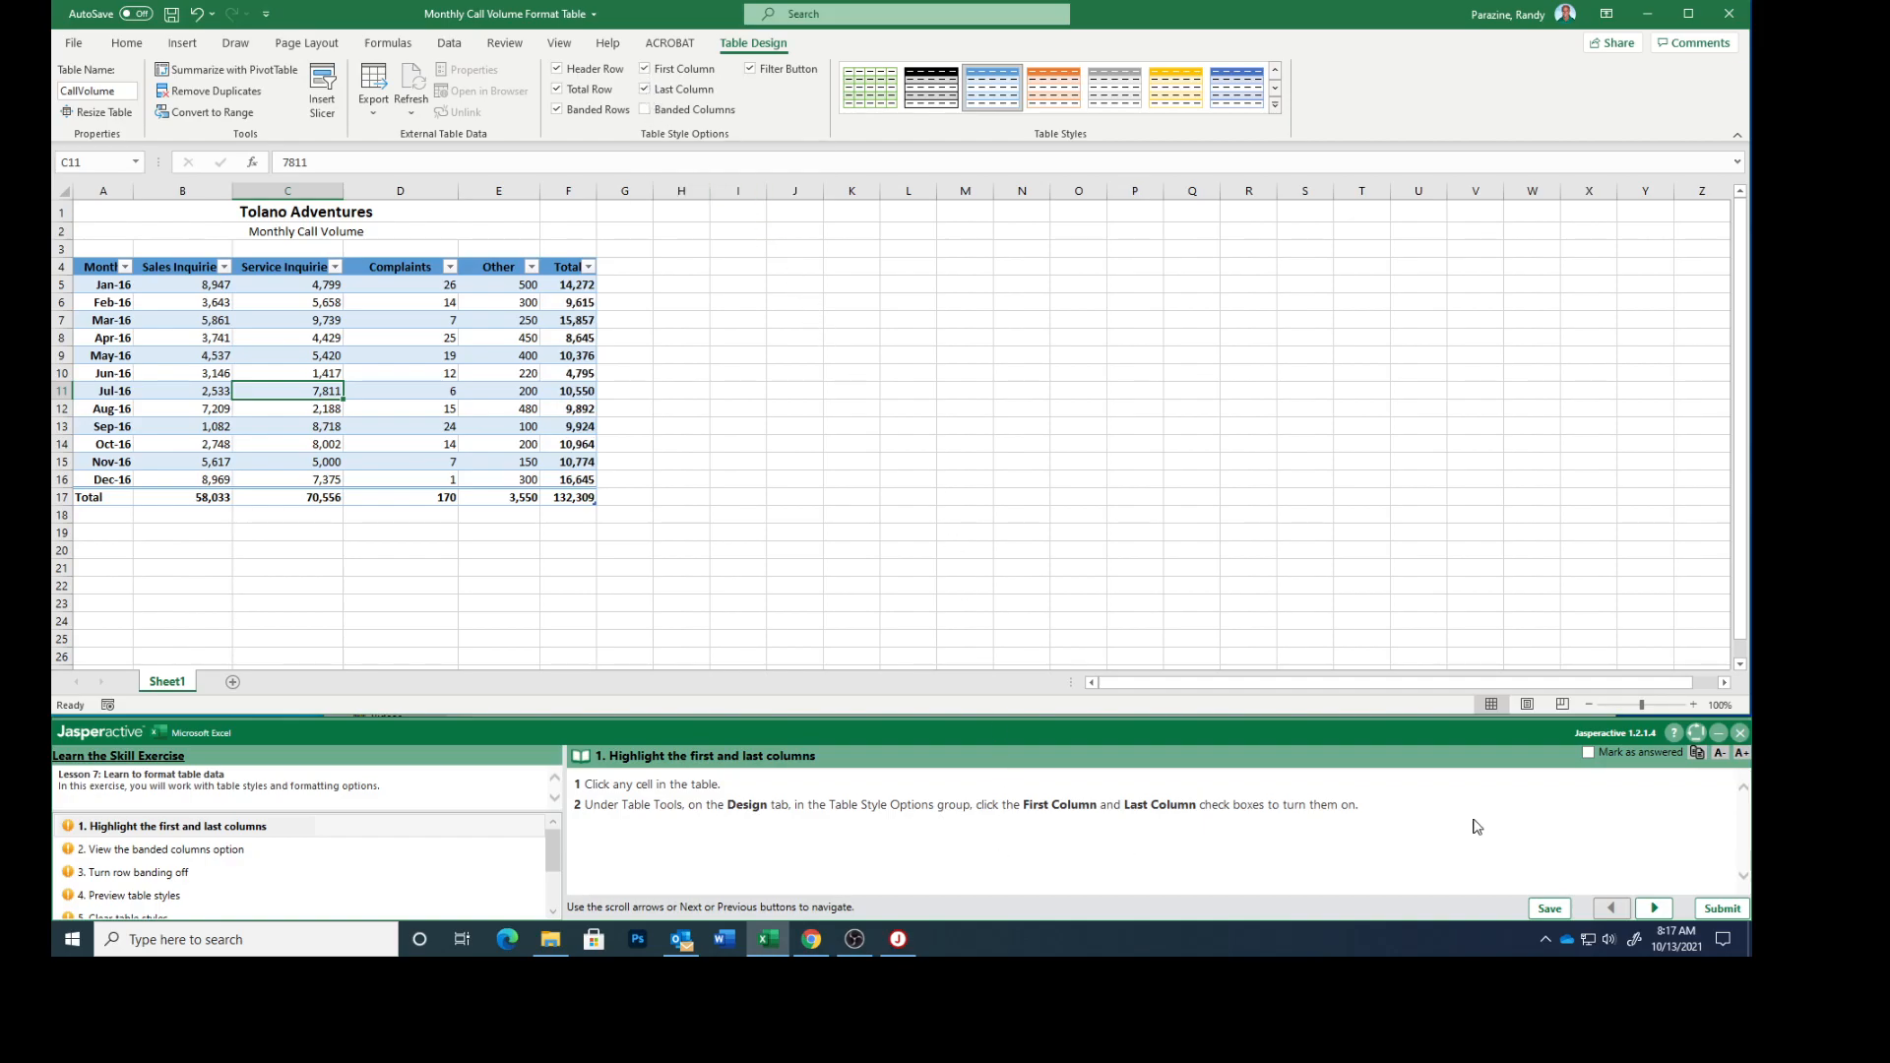
click(1588, 752)
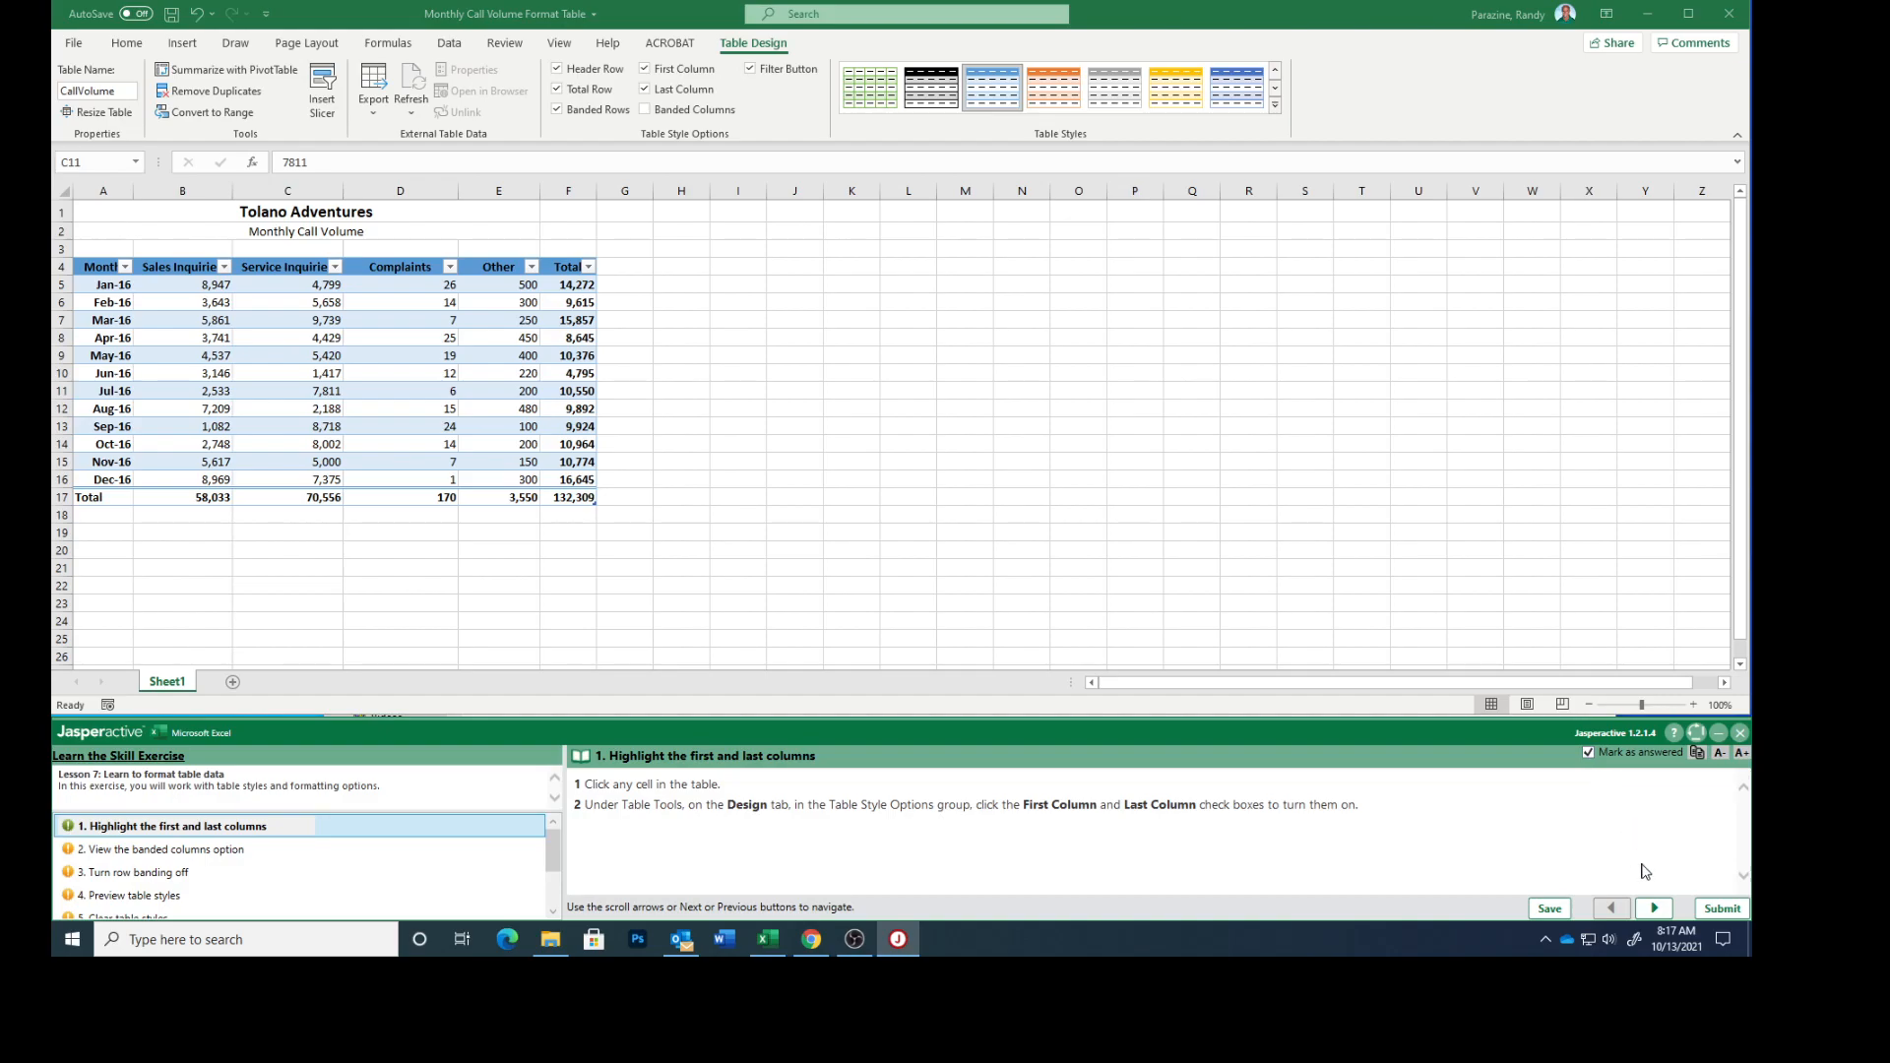
click(1653, 908)
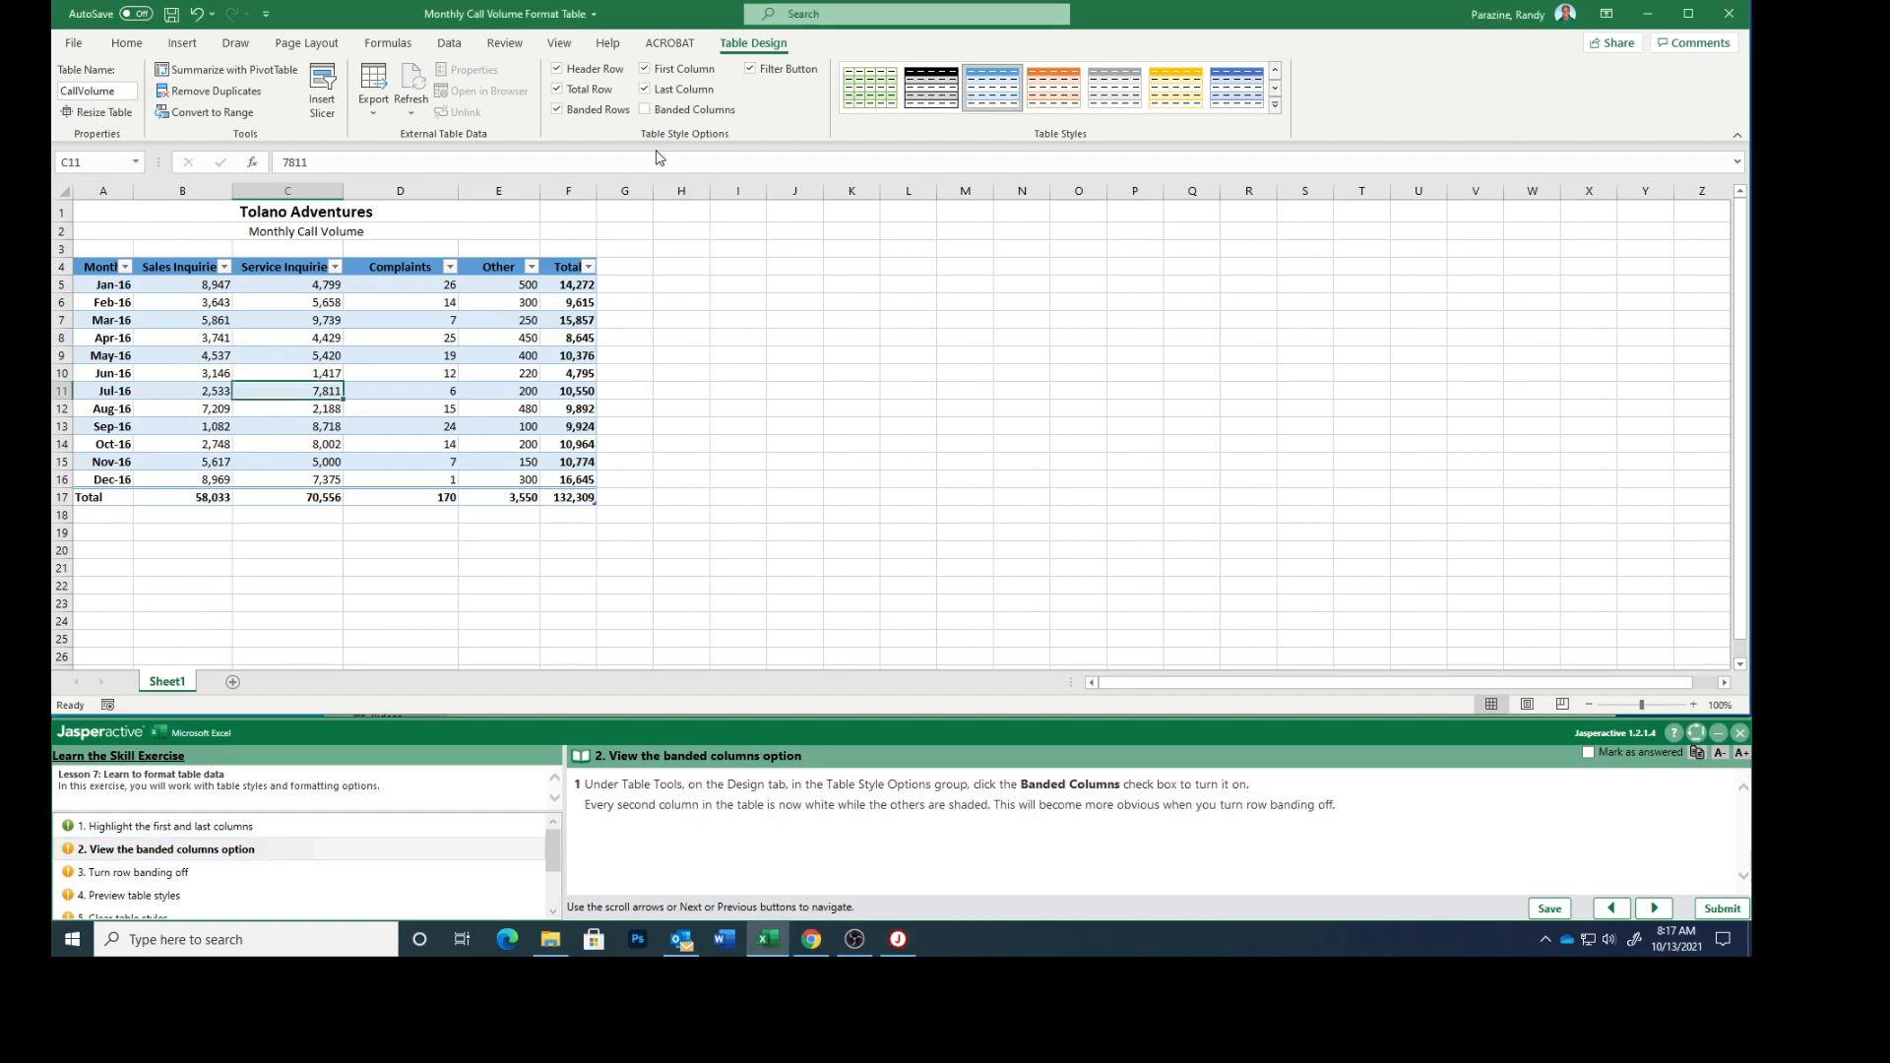
Turn on Banded Columns for the table and mark task 2 as answered, continuing to task 3.
click(646, 111)
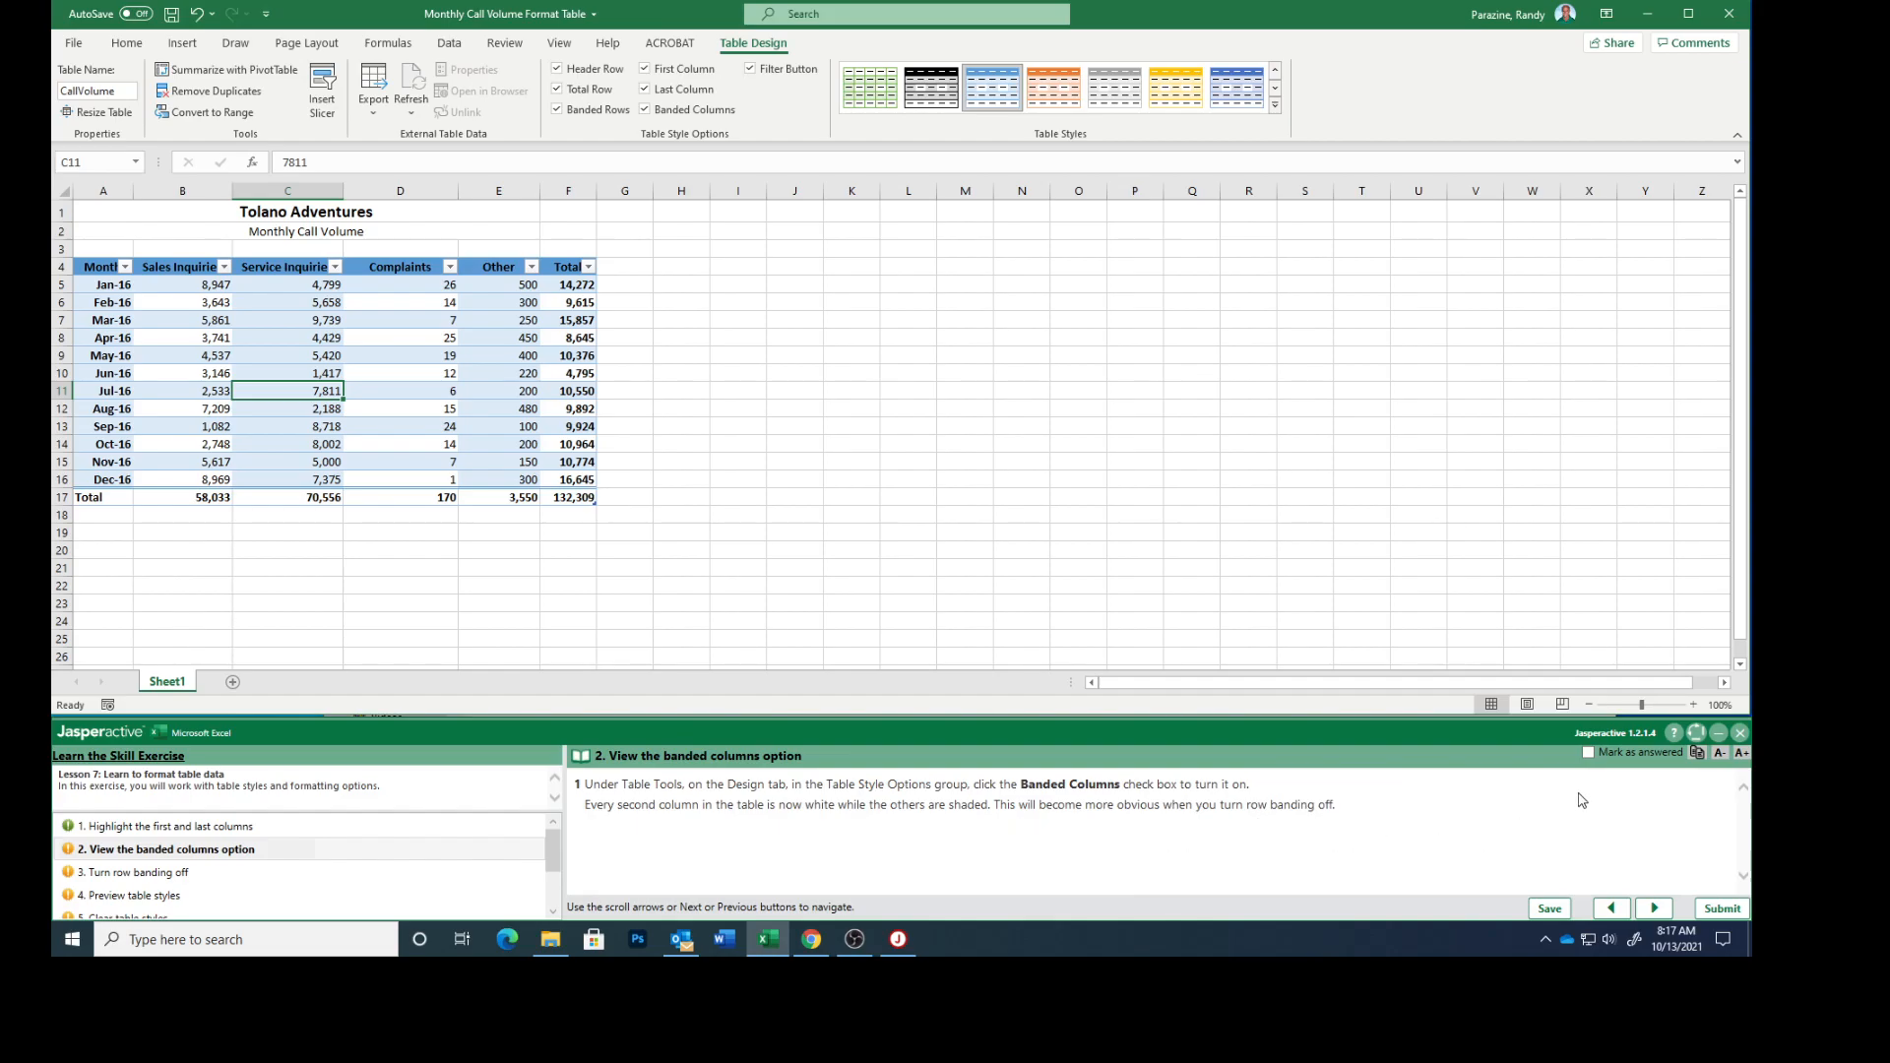
click(1587, 754)
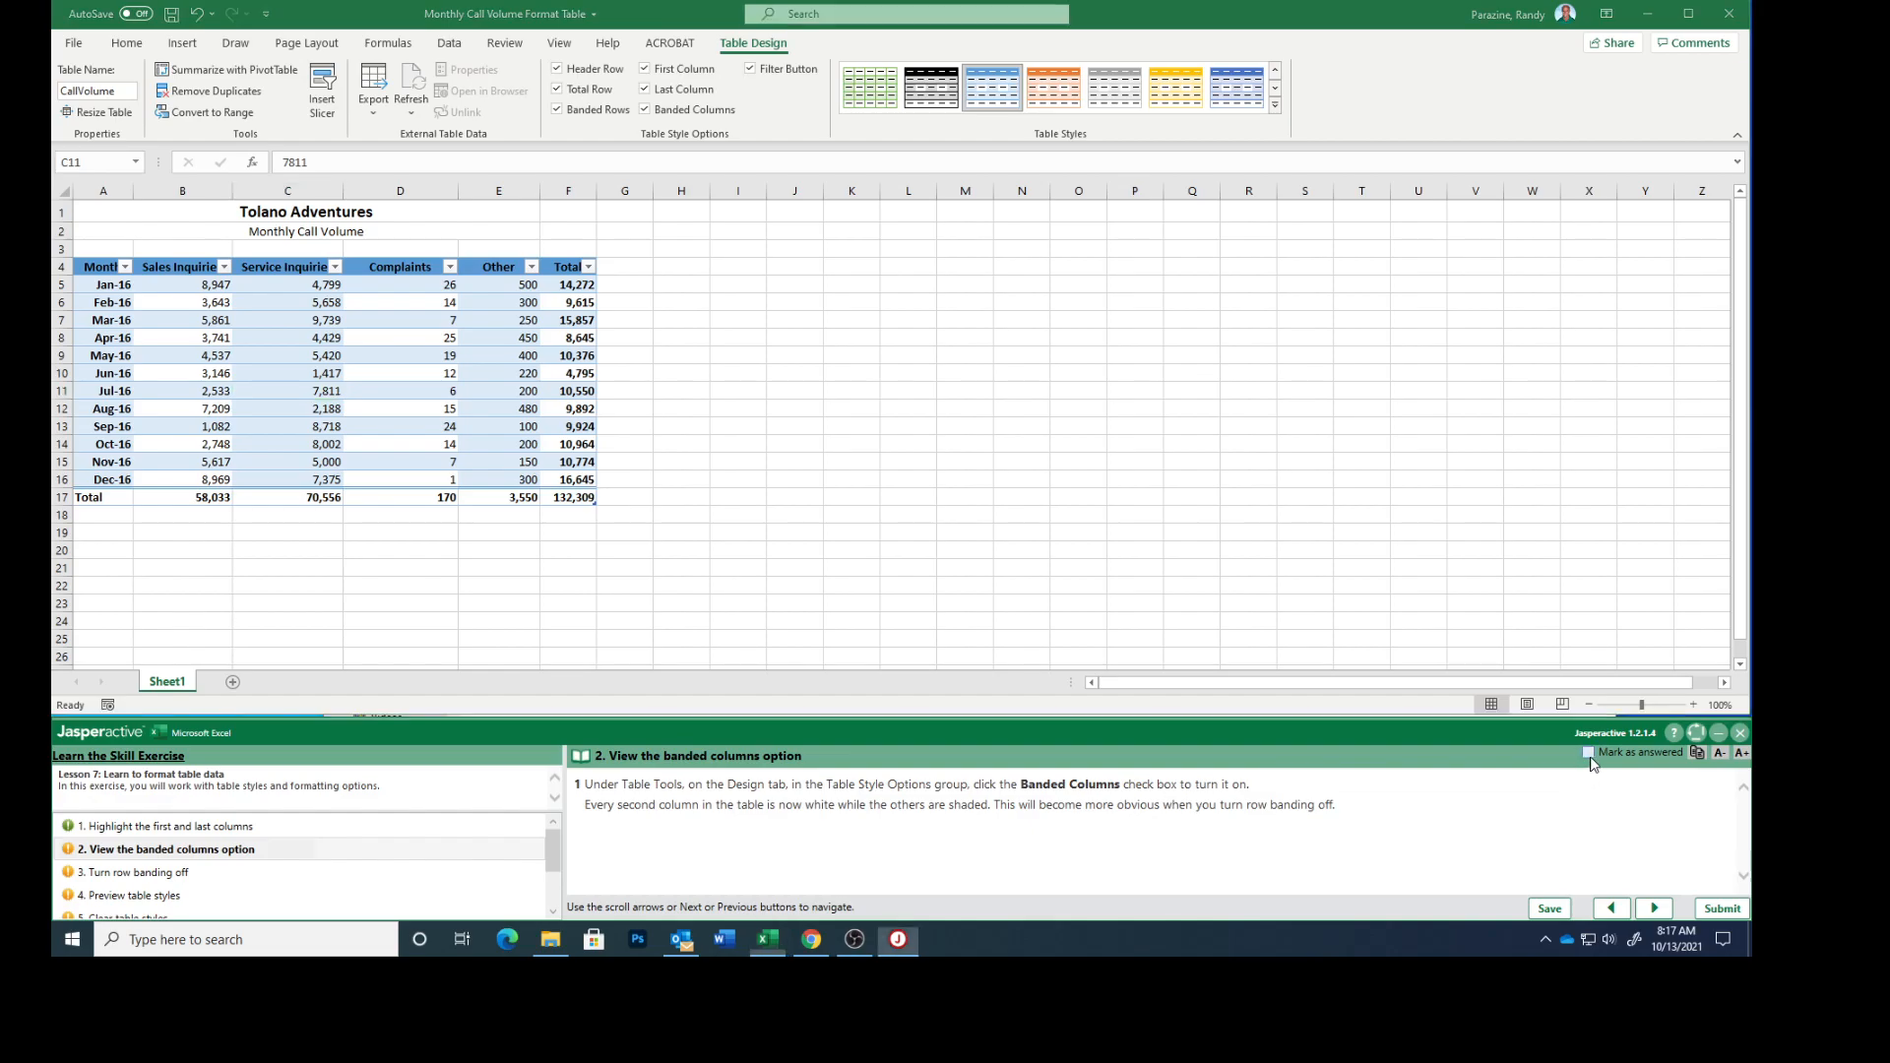
click(1654, 908)
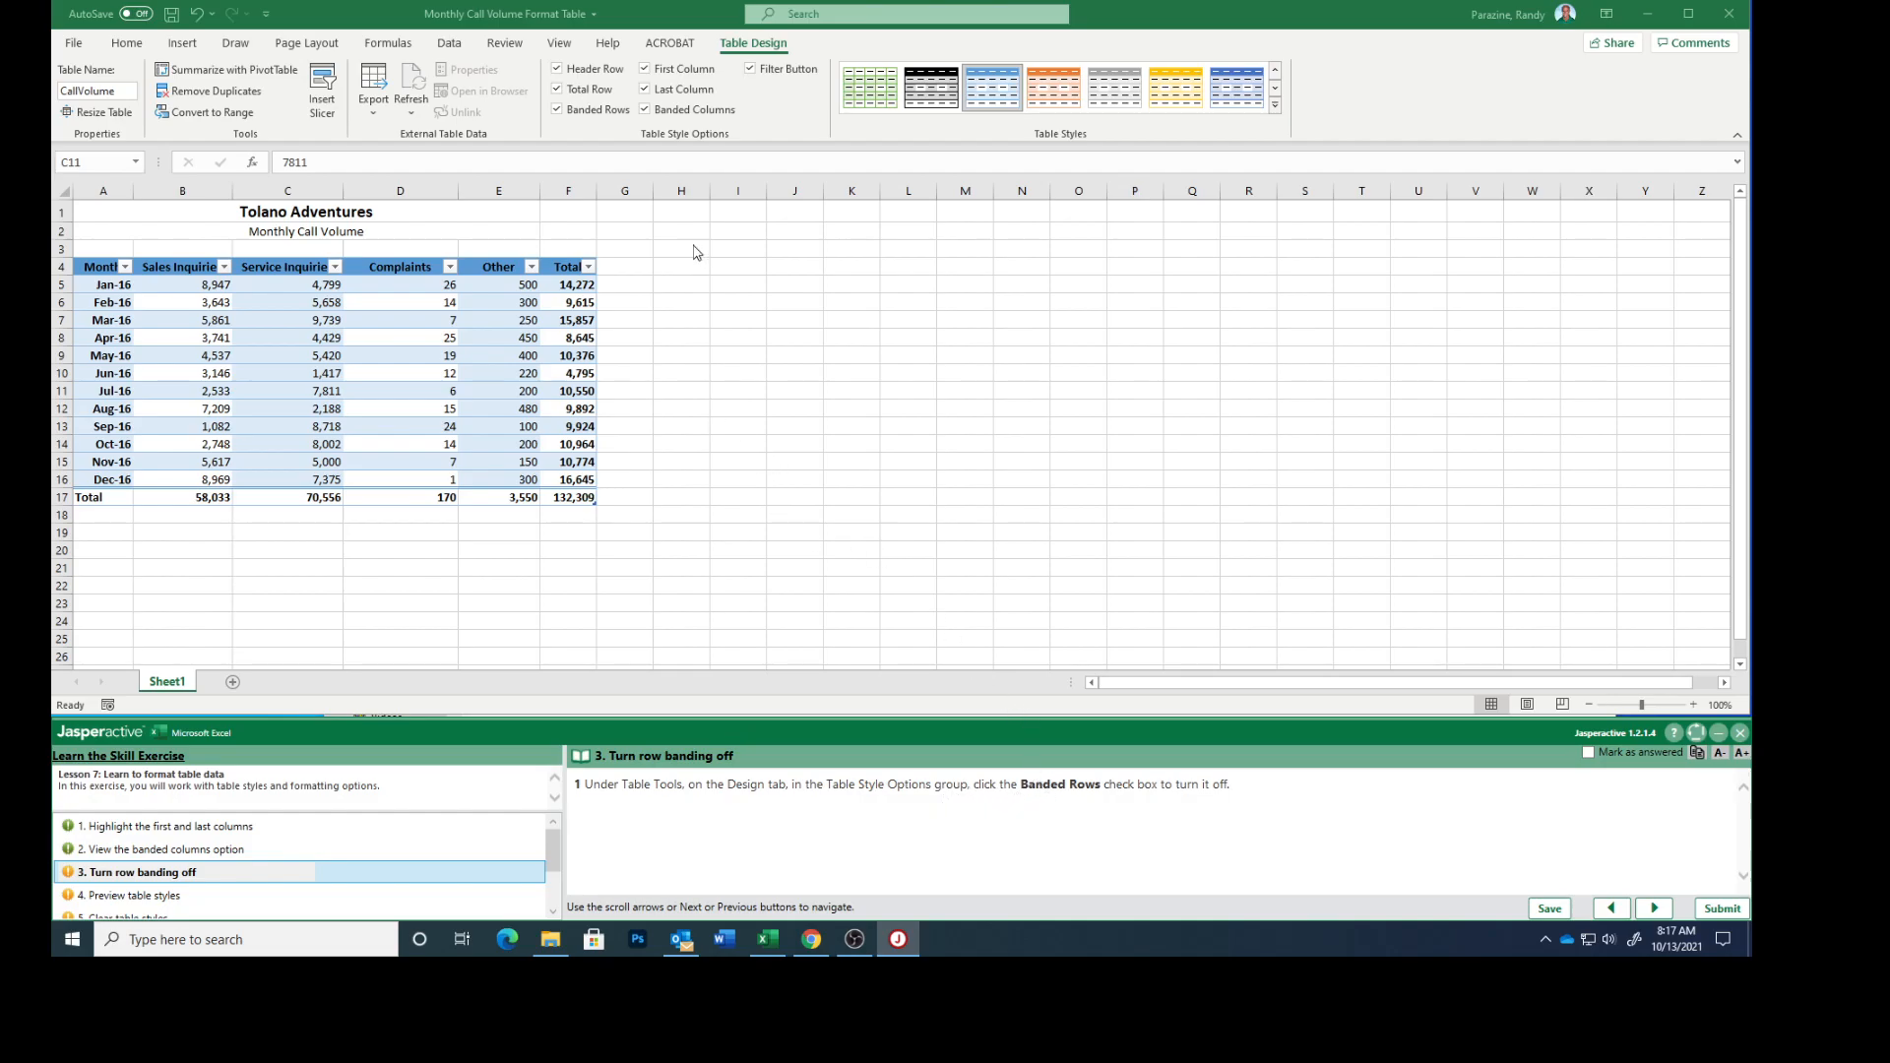
Turn off Banded Rows for the table and mark task 3 as answered, continuing to task 4.
click(559, 110)
click(558, 110)
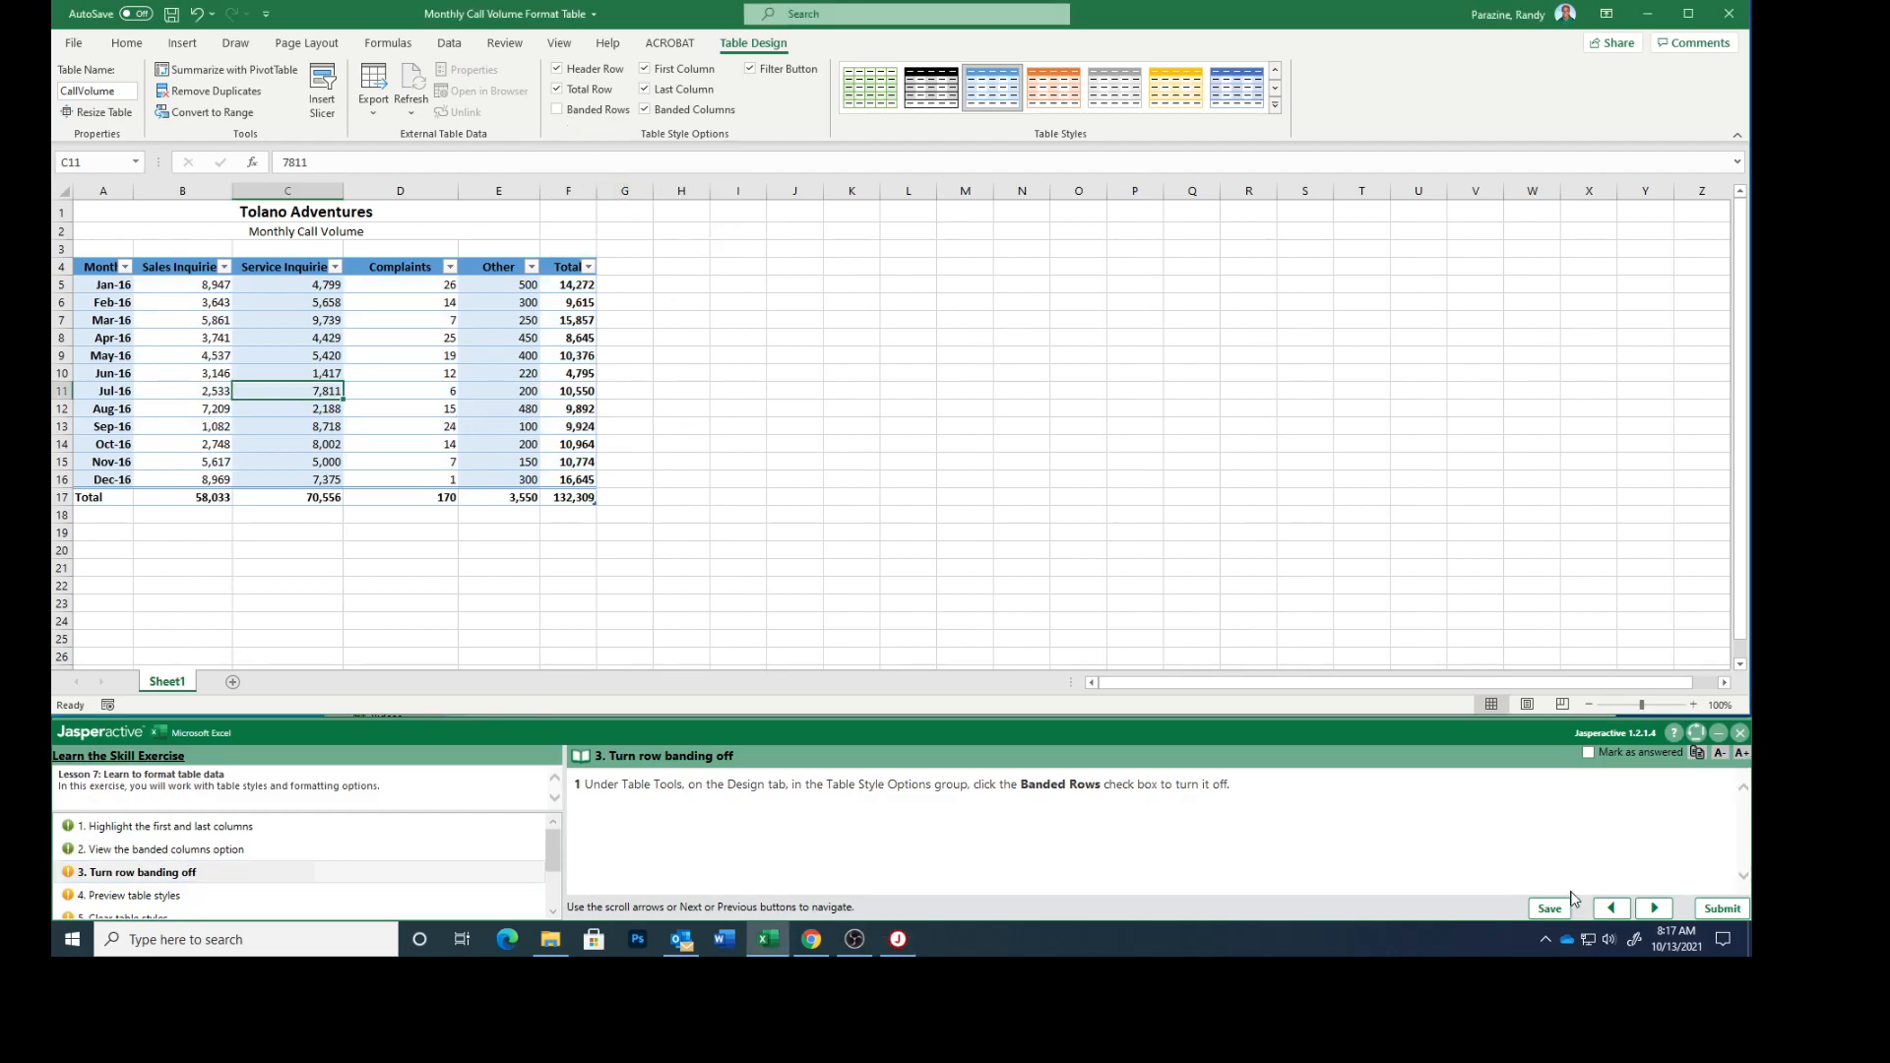
click(1588, 753)
click(1654, 908)
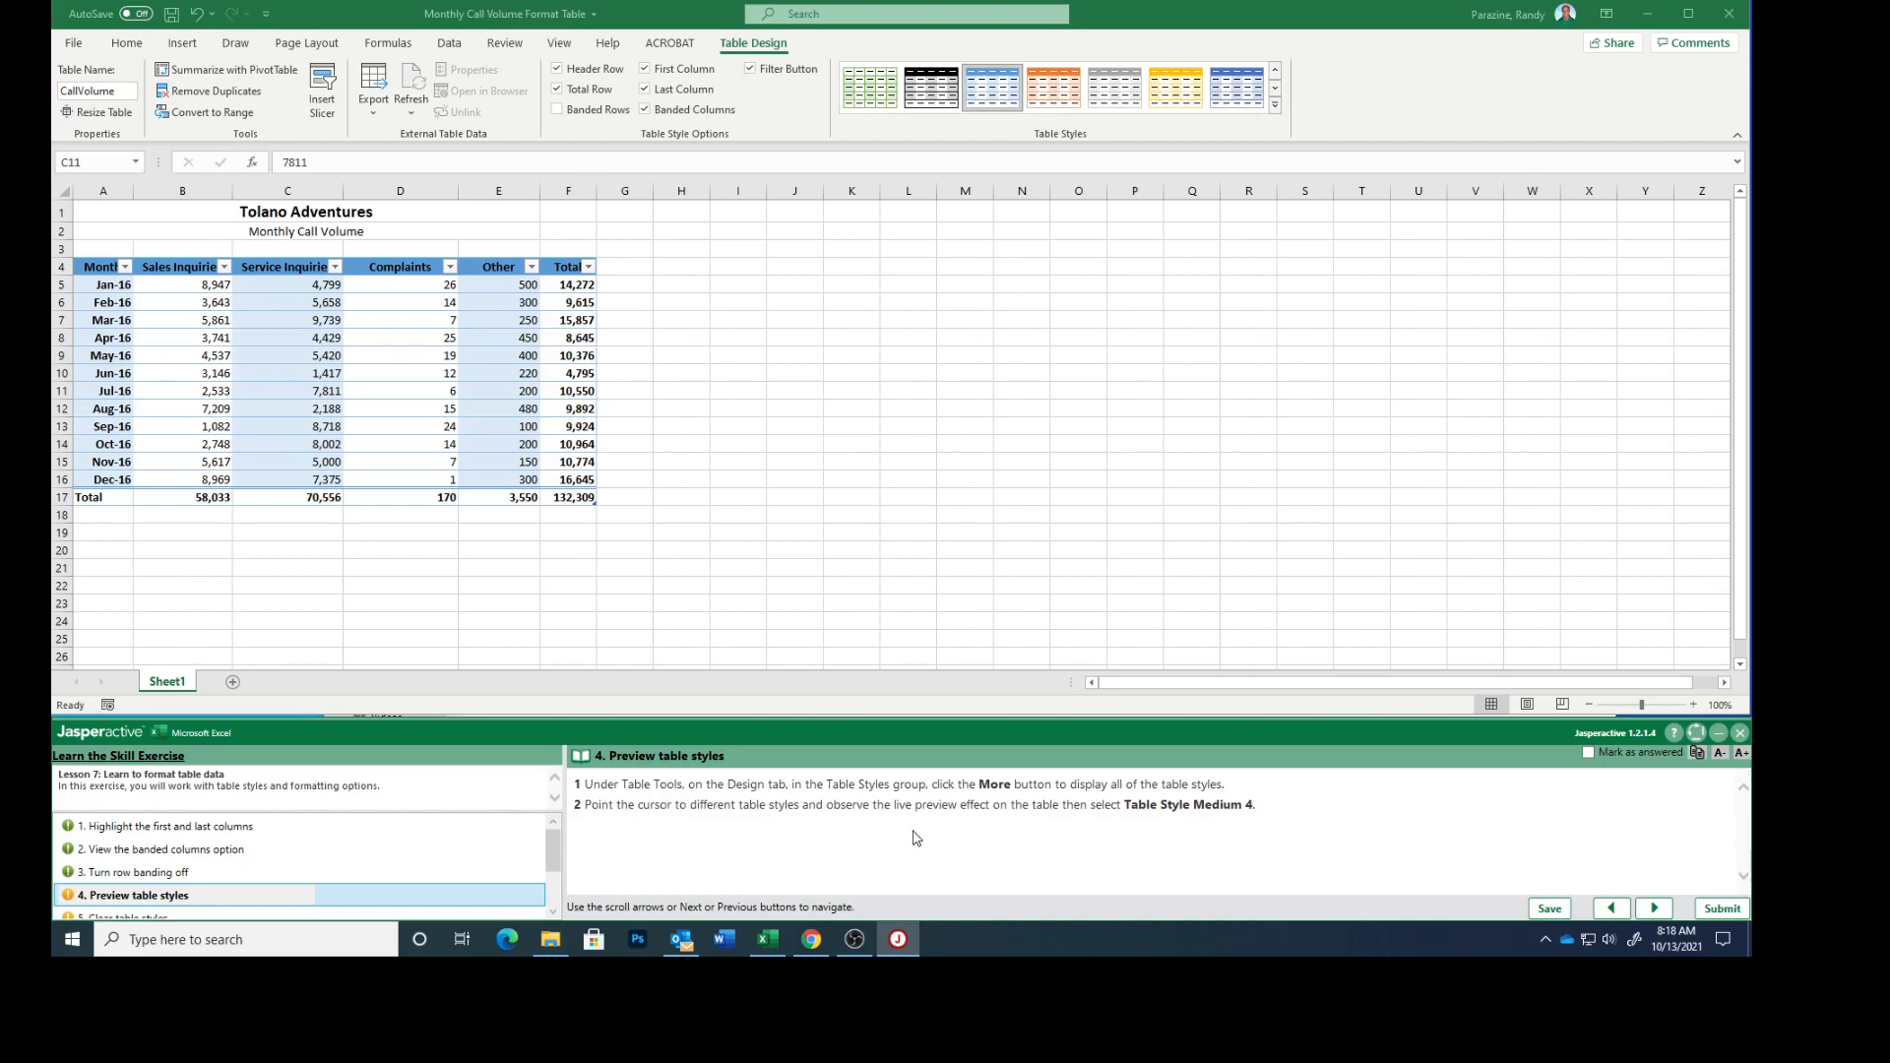
Preview the table styles, apply Table Style Medium 4, and mark task 4 as answered, continuing to task 5.
click(1280, 115)
click(1276, 105)
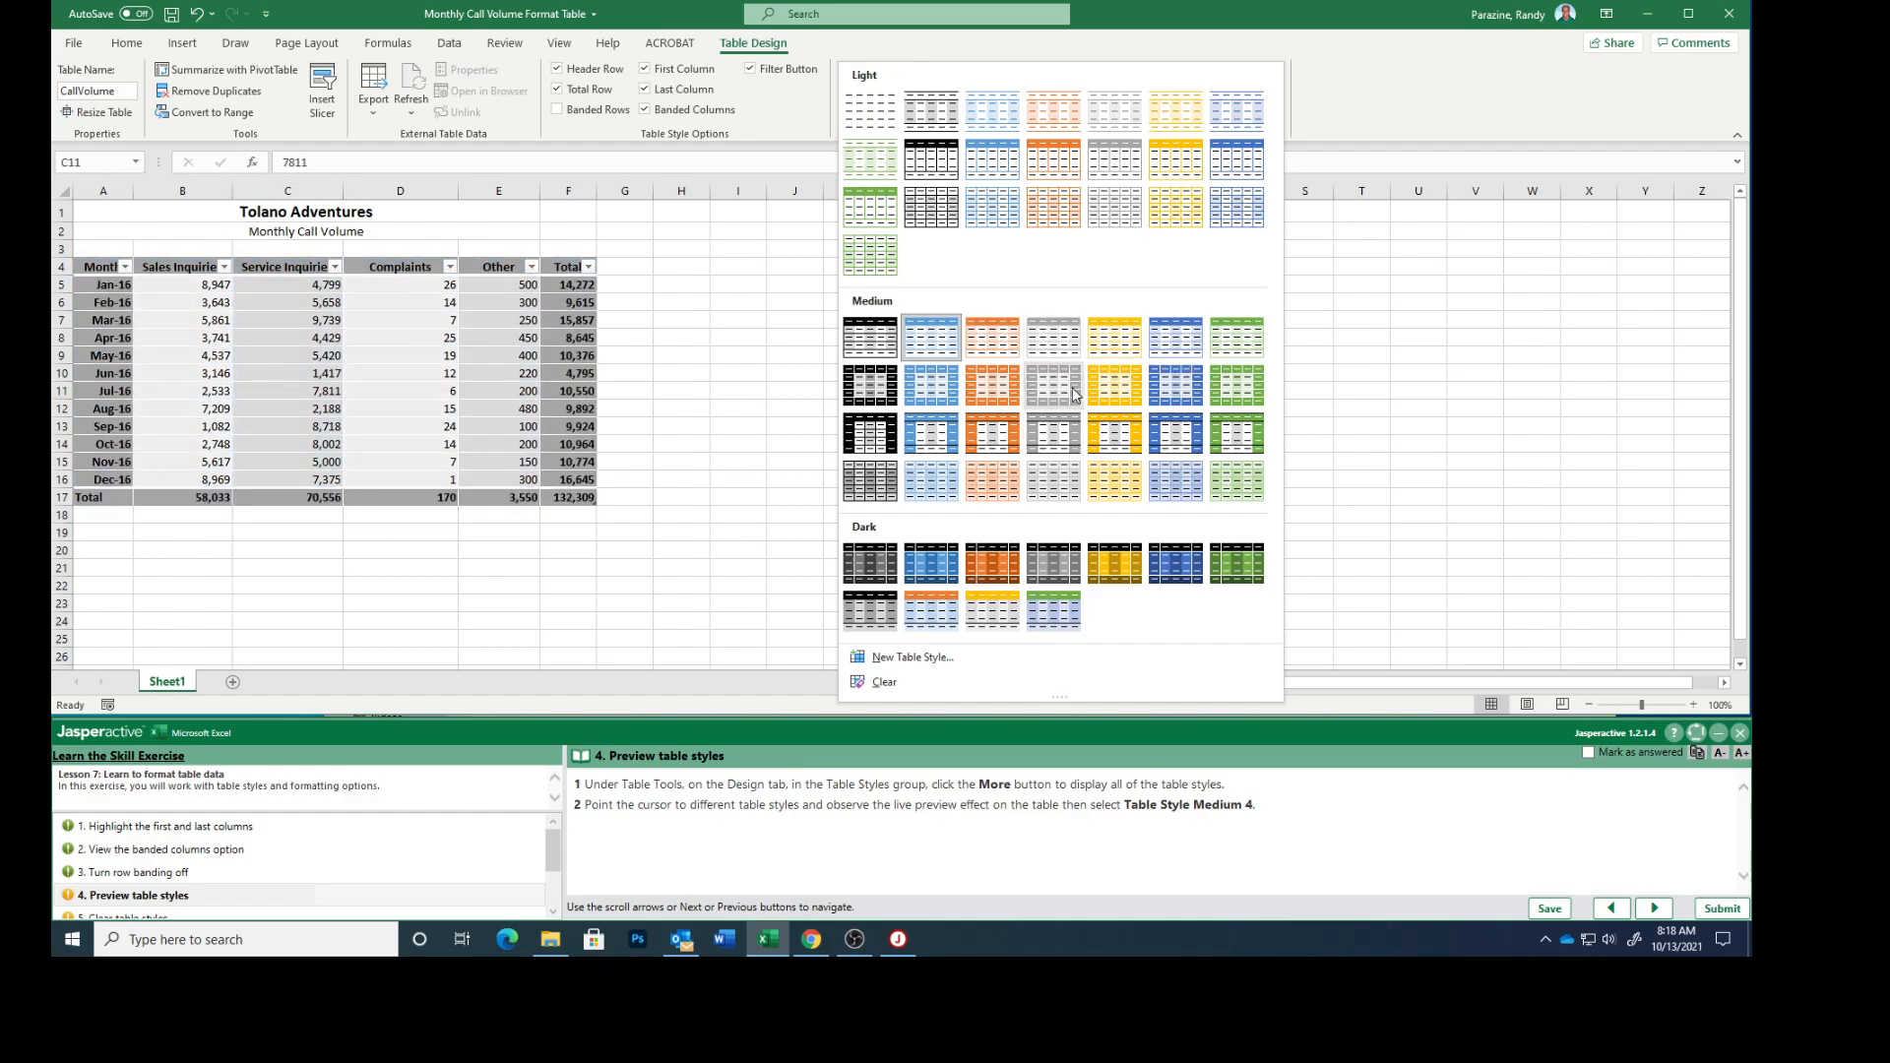
click(1052, 337)
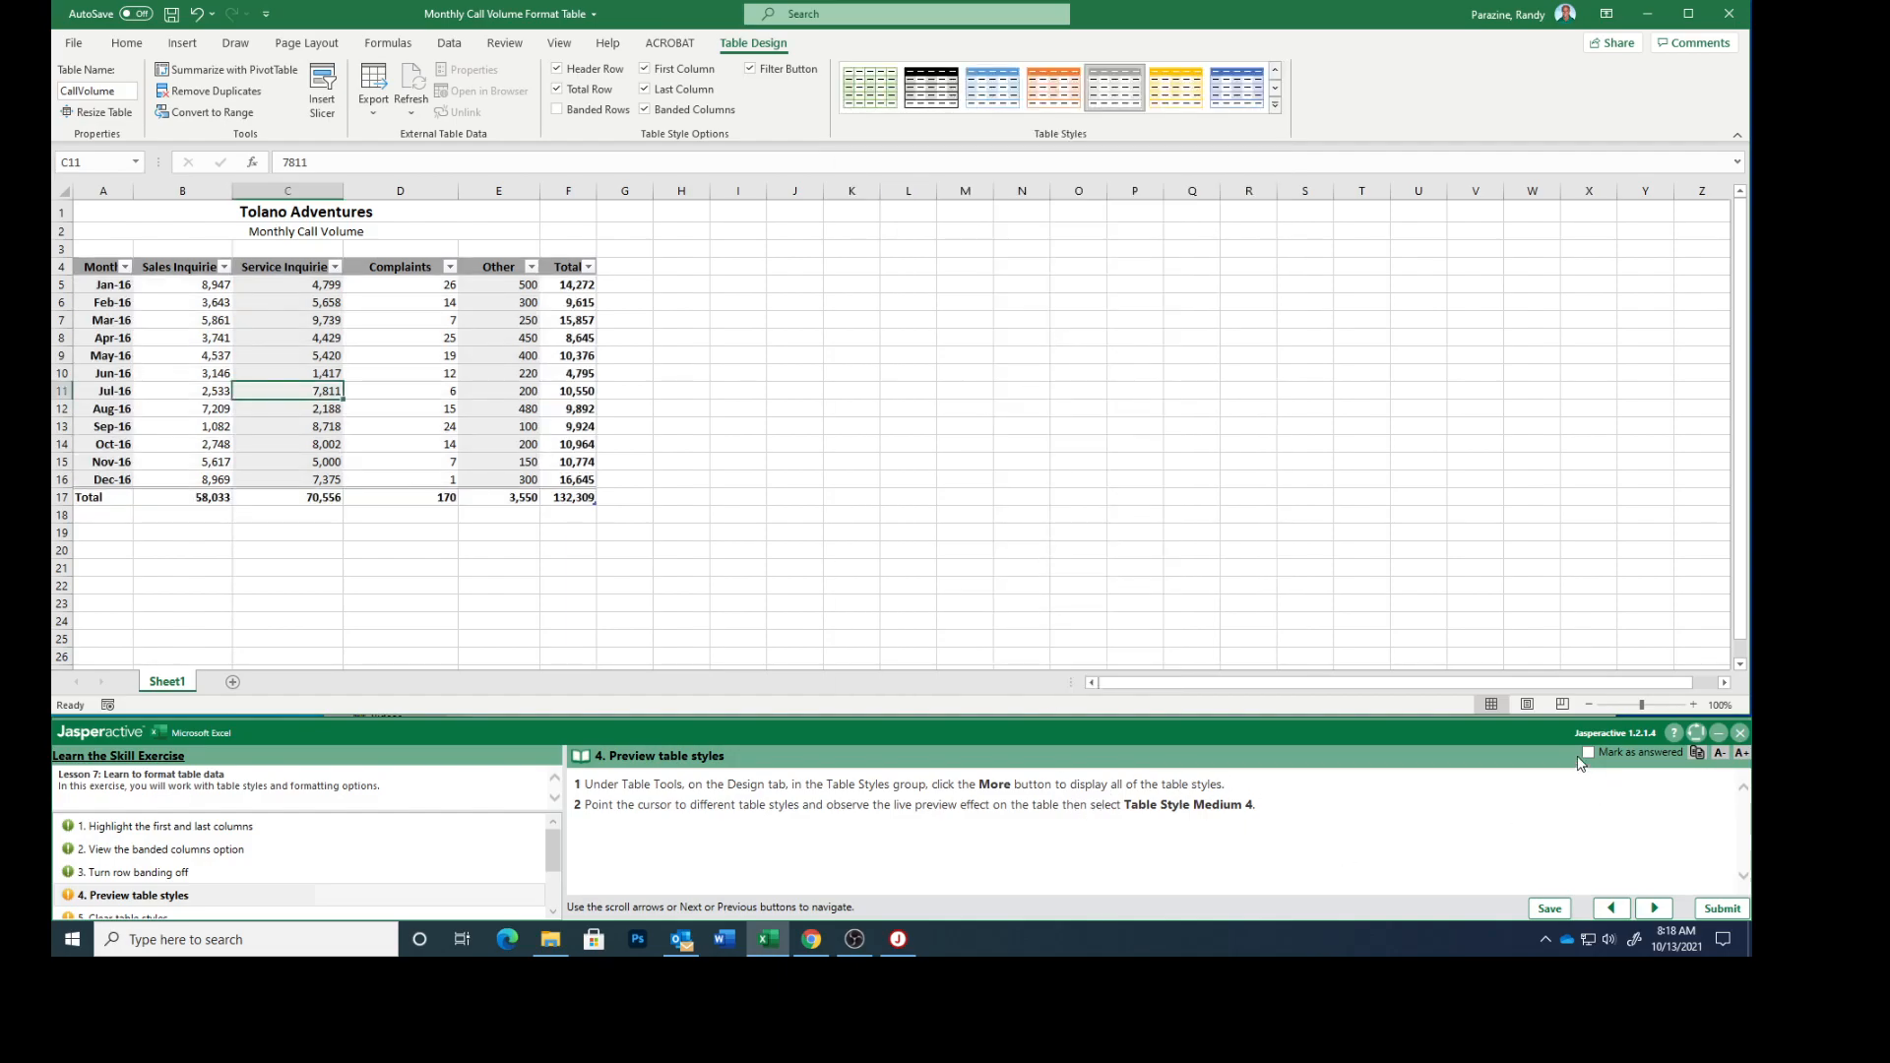
click(1587, 753)
click(1655, 908)
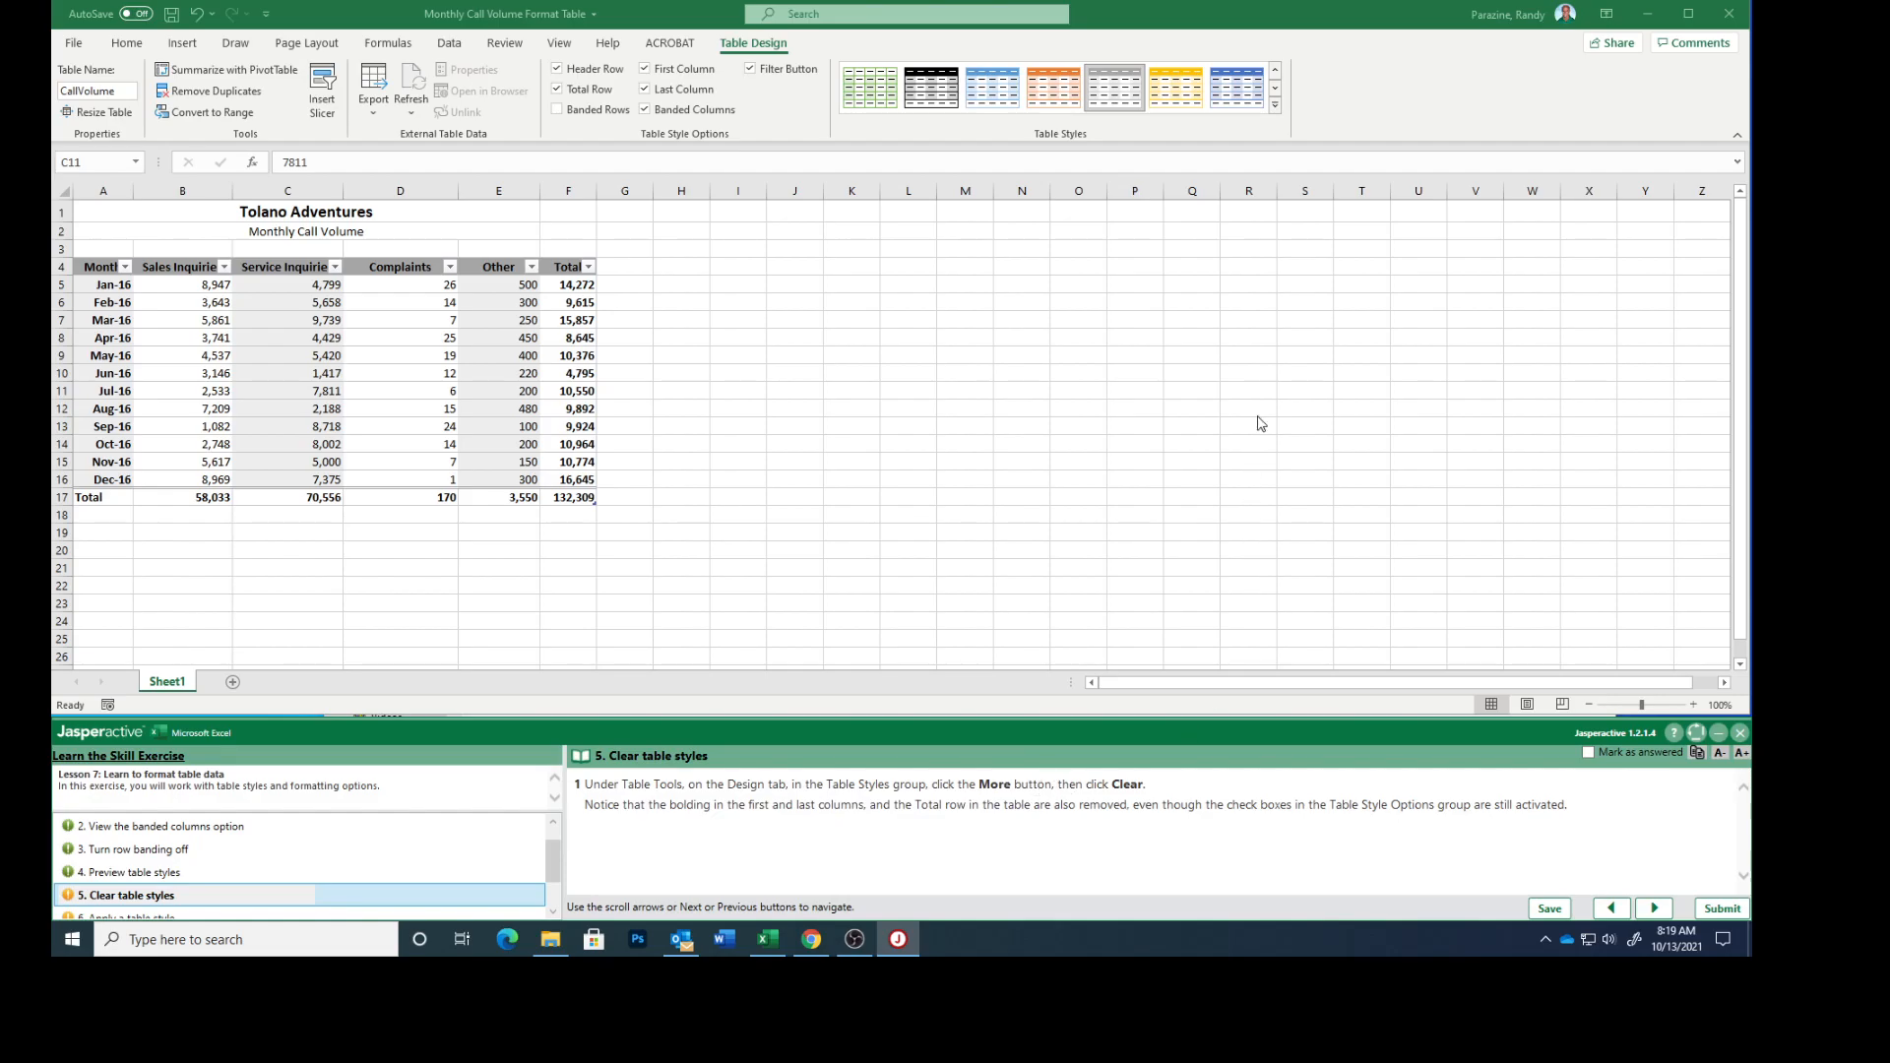
Clear the table's style and mark task 5 as answered, continuing to task 6.
click(1274, 107)
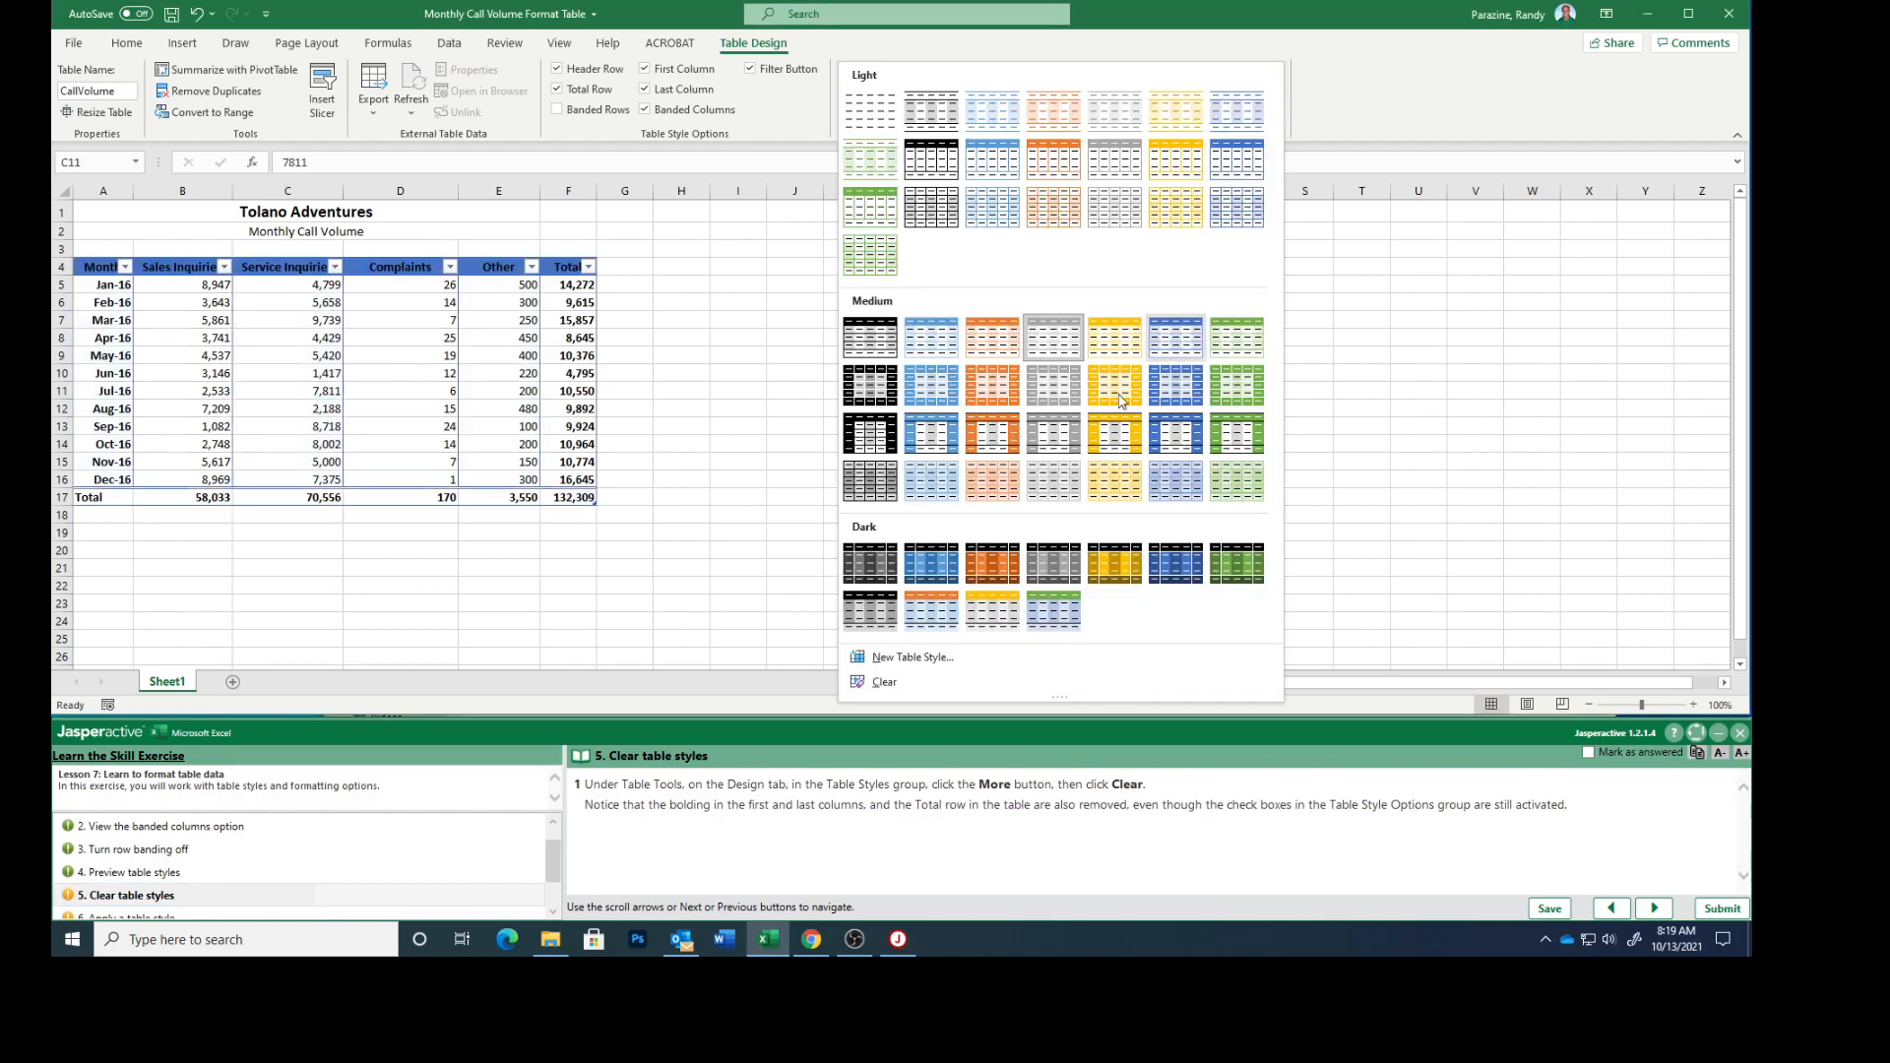
click(884, 682)
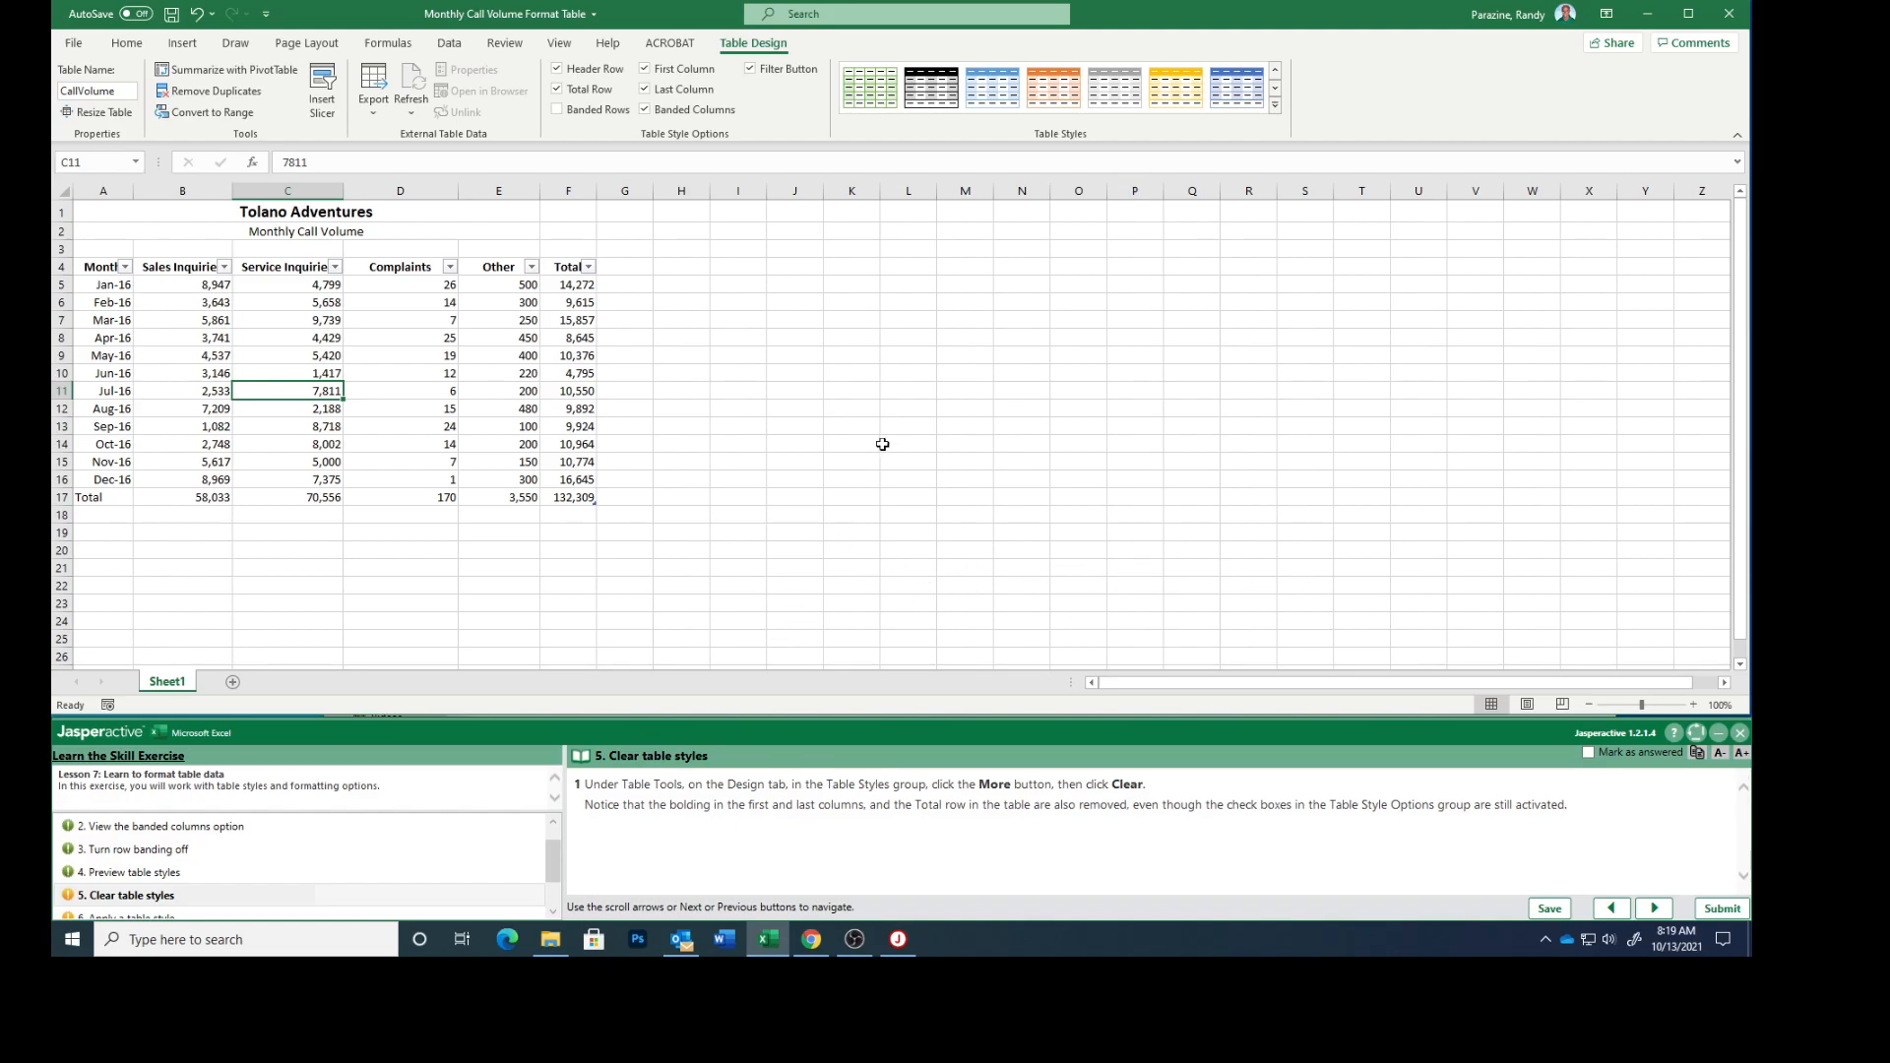
click(645, 109)
click(1588, 752)
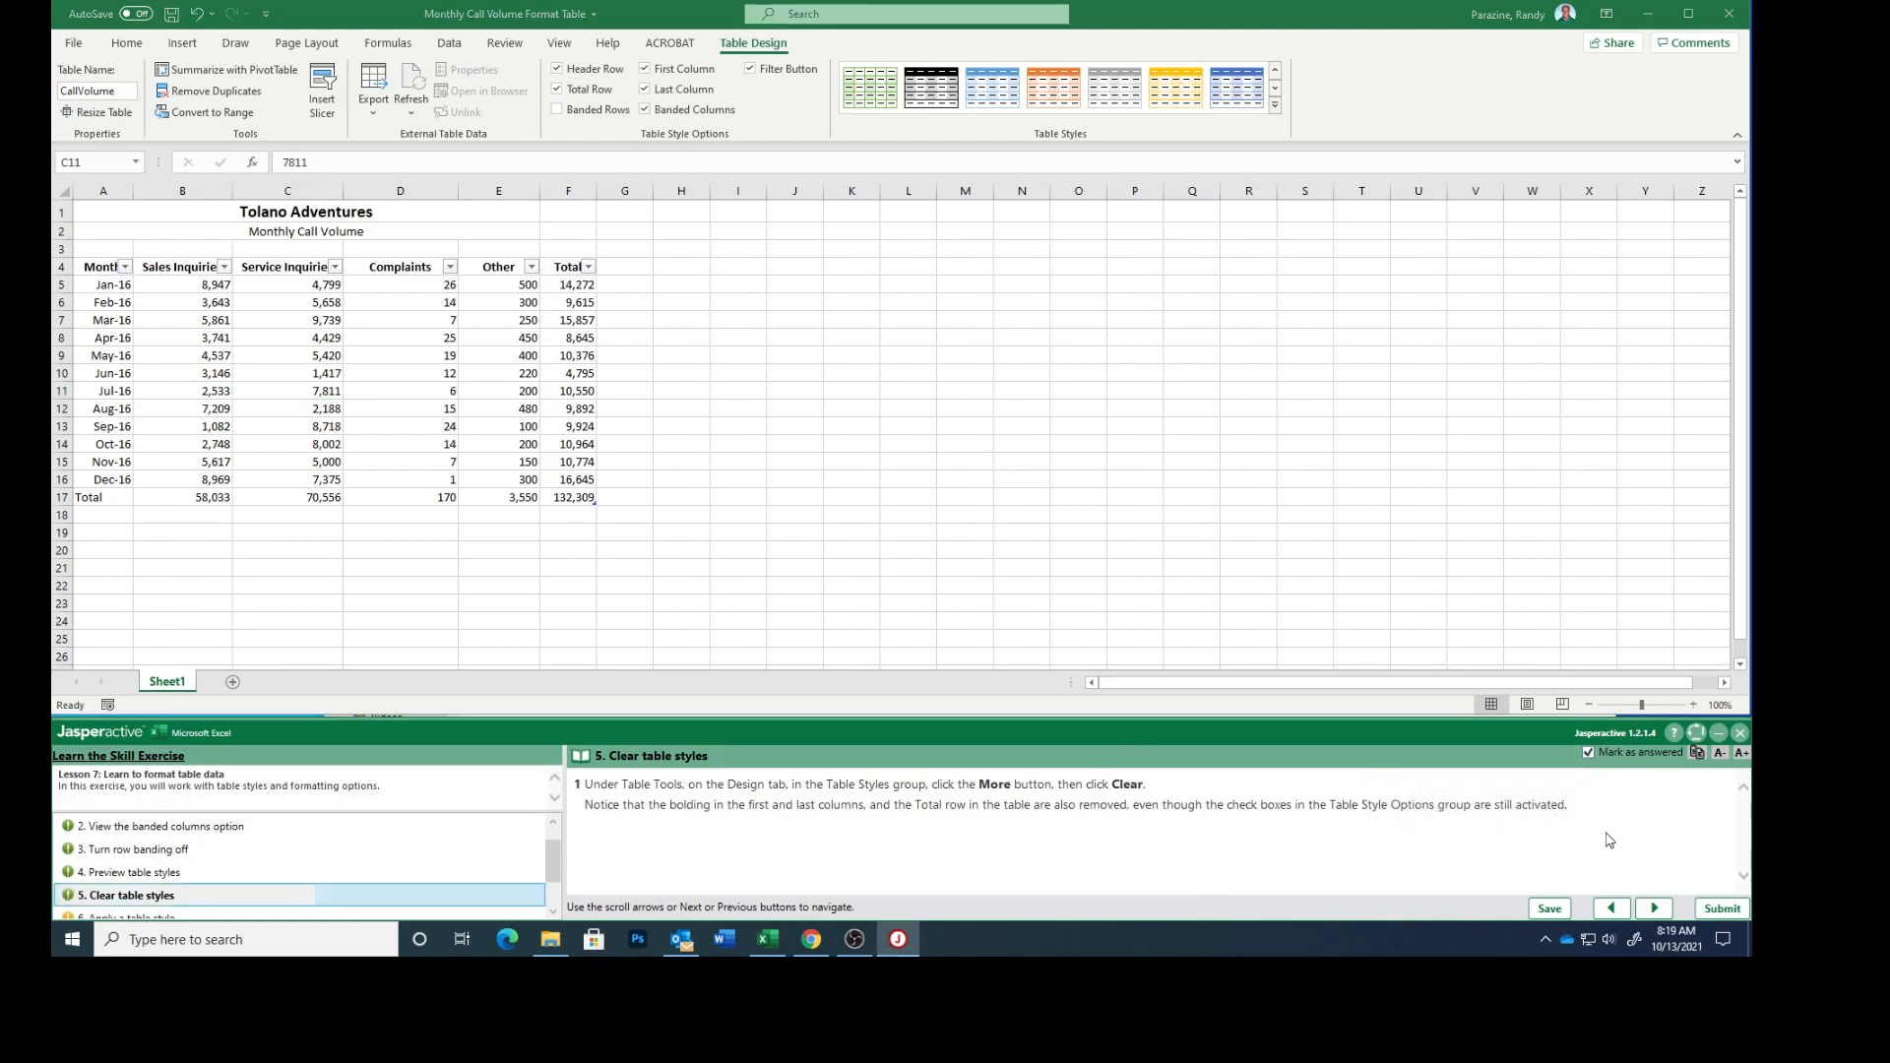
click(1652, 909)
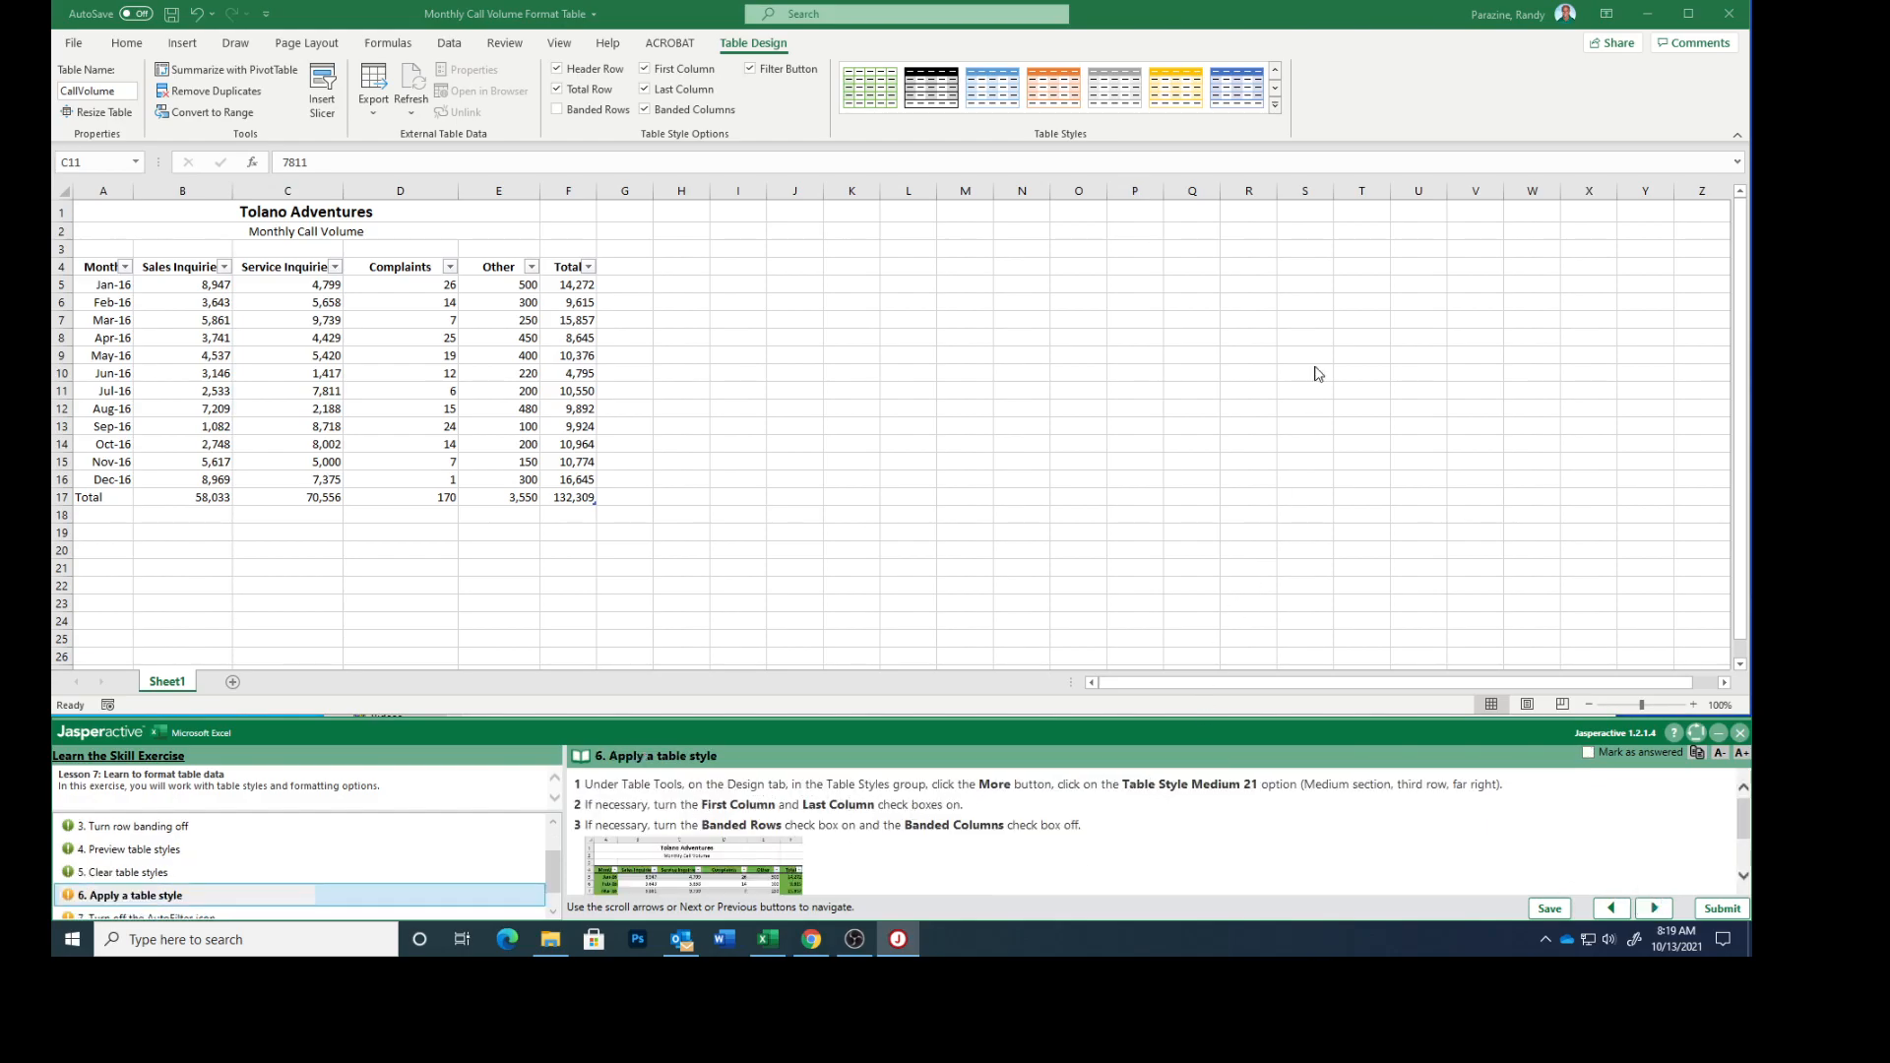
Apply Table Style Medium 21 to the table with Banded Rows on and Banded Columns off.
click(1275, 106)
click(1276, 110)
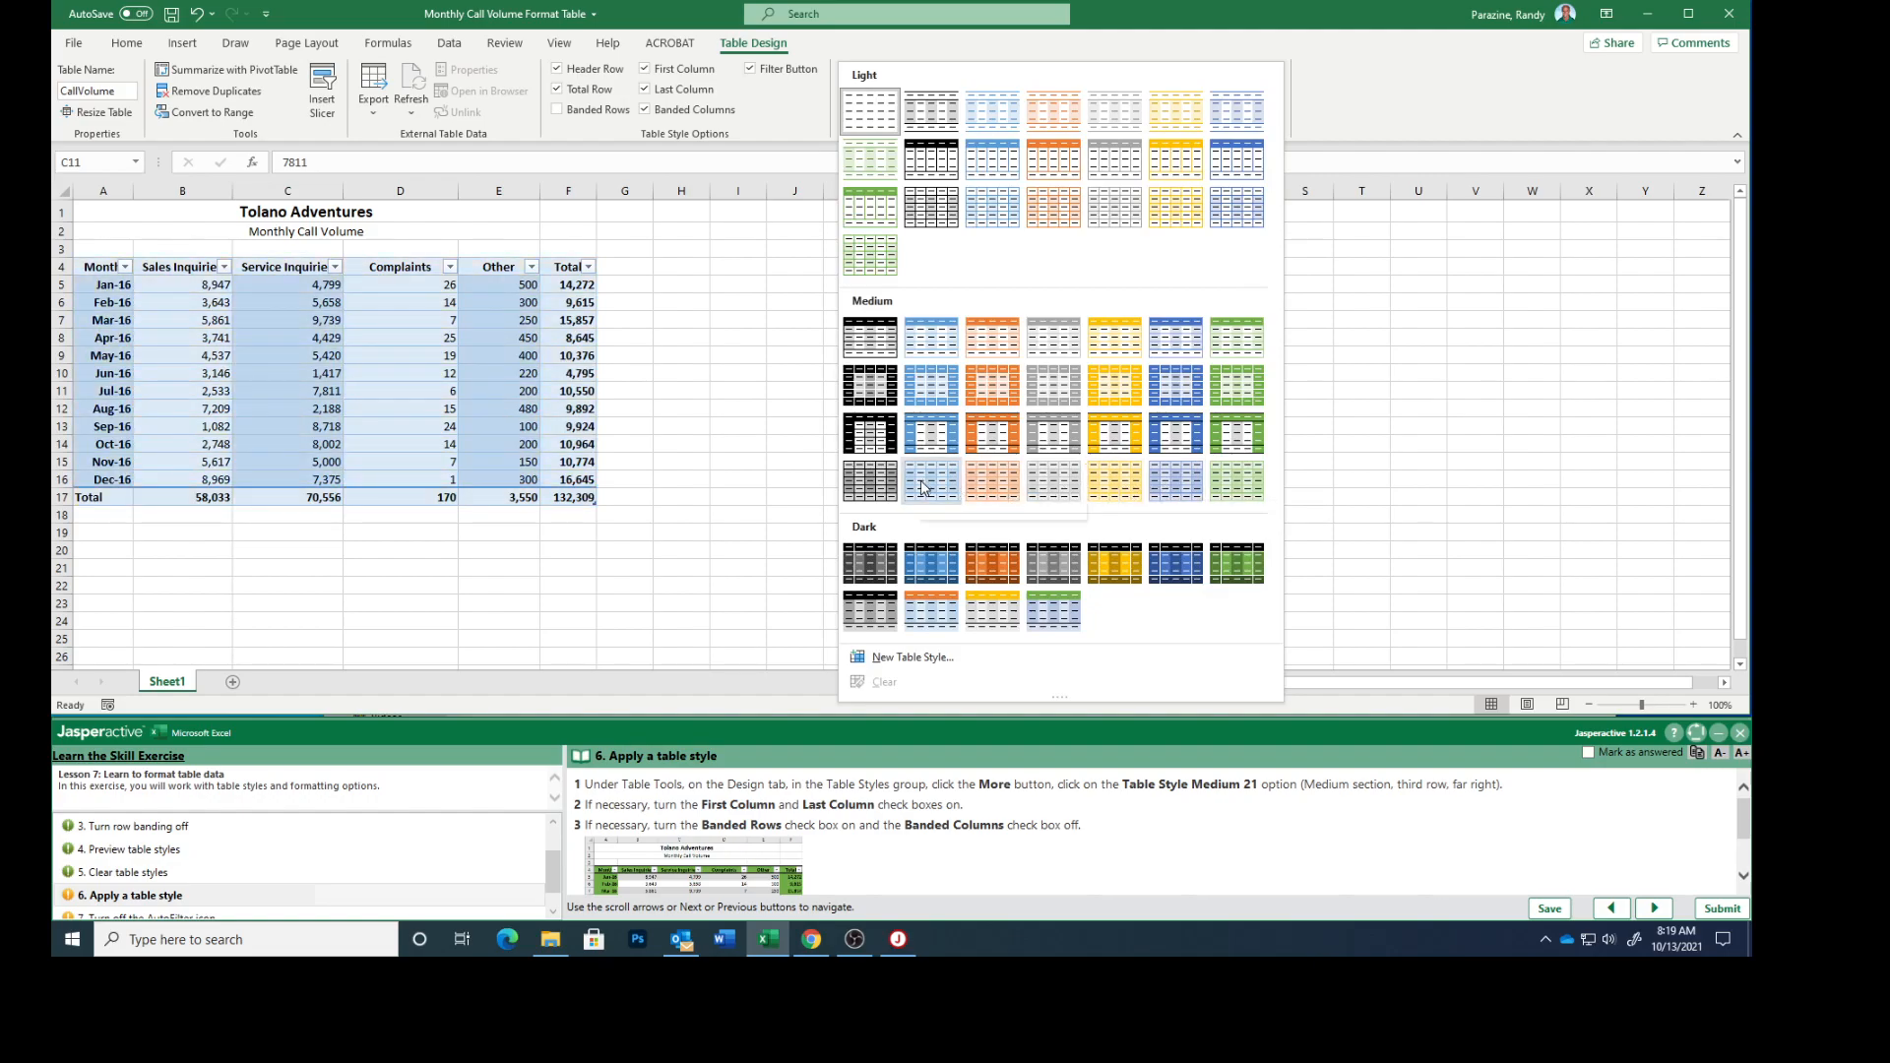
click(1253, 440)
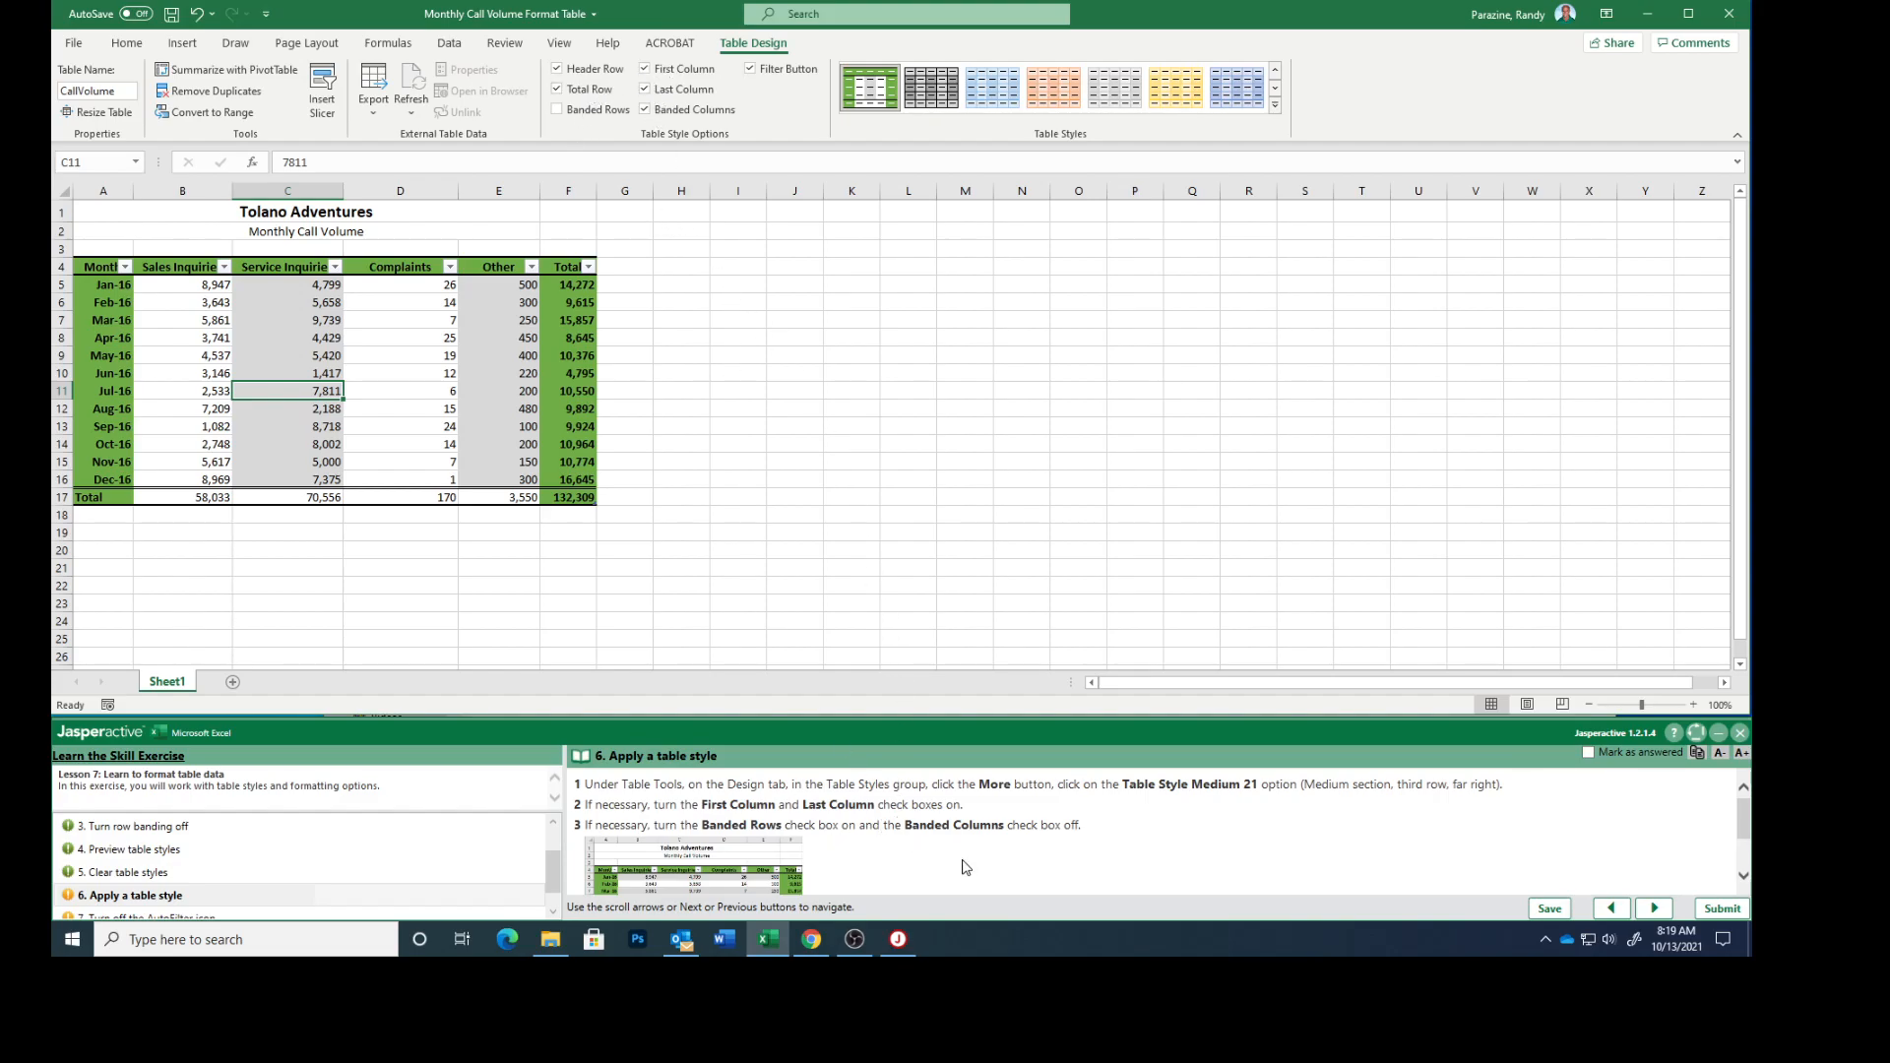
scroll(951, 828, down, 1)
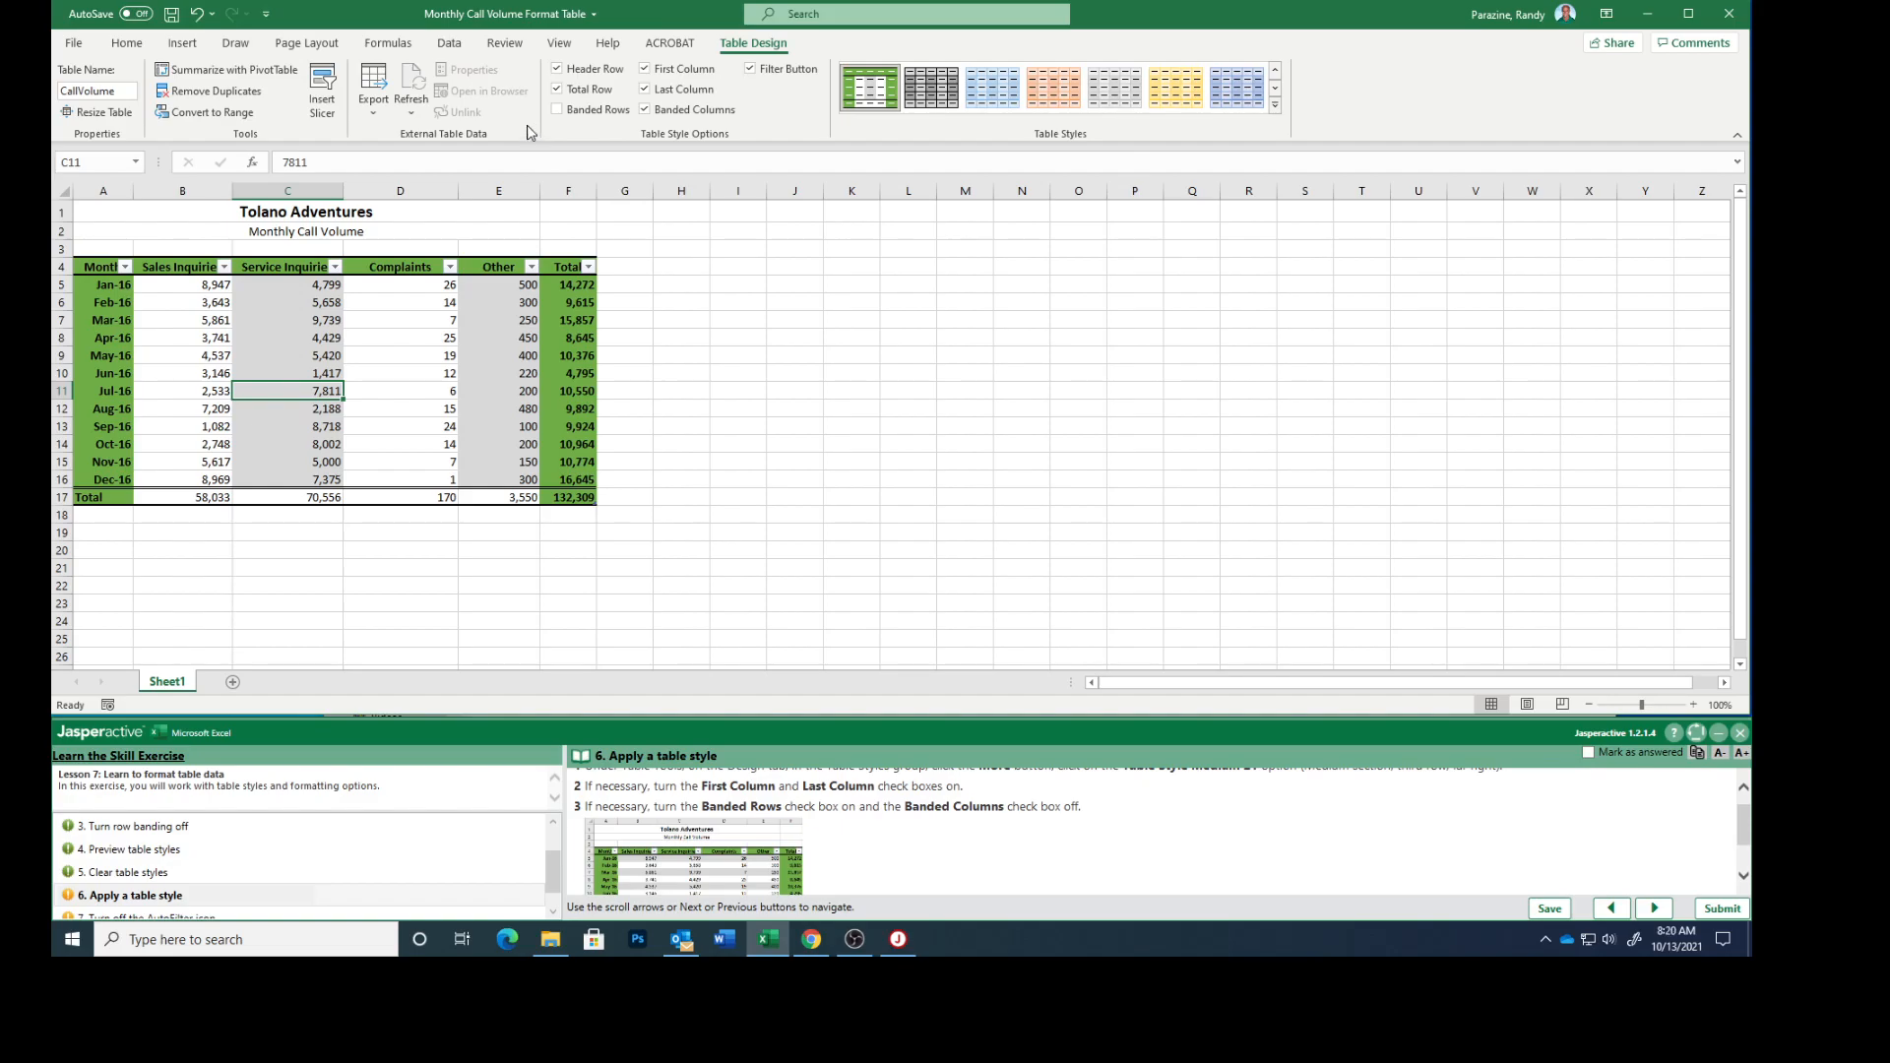
click(557, 111)
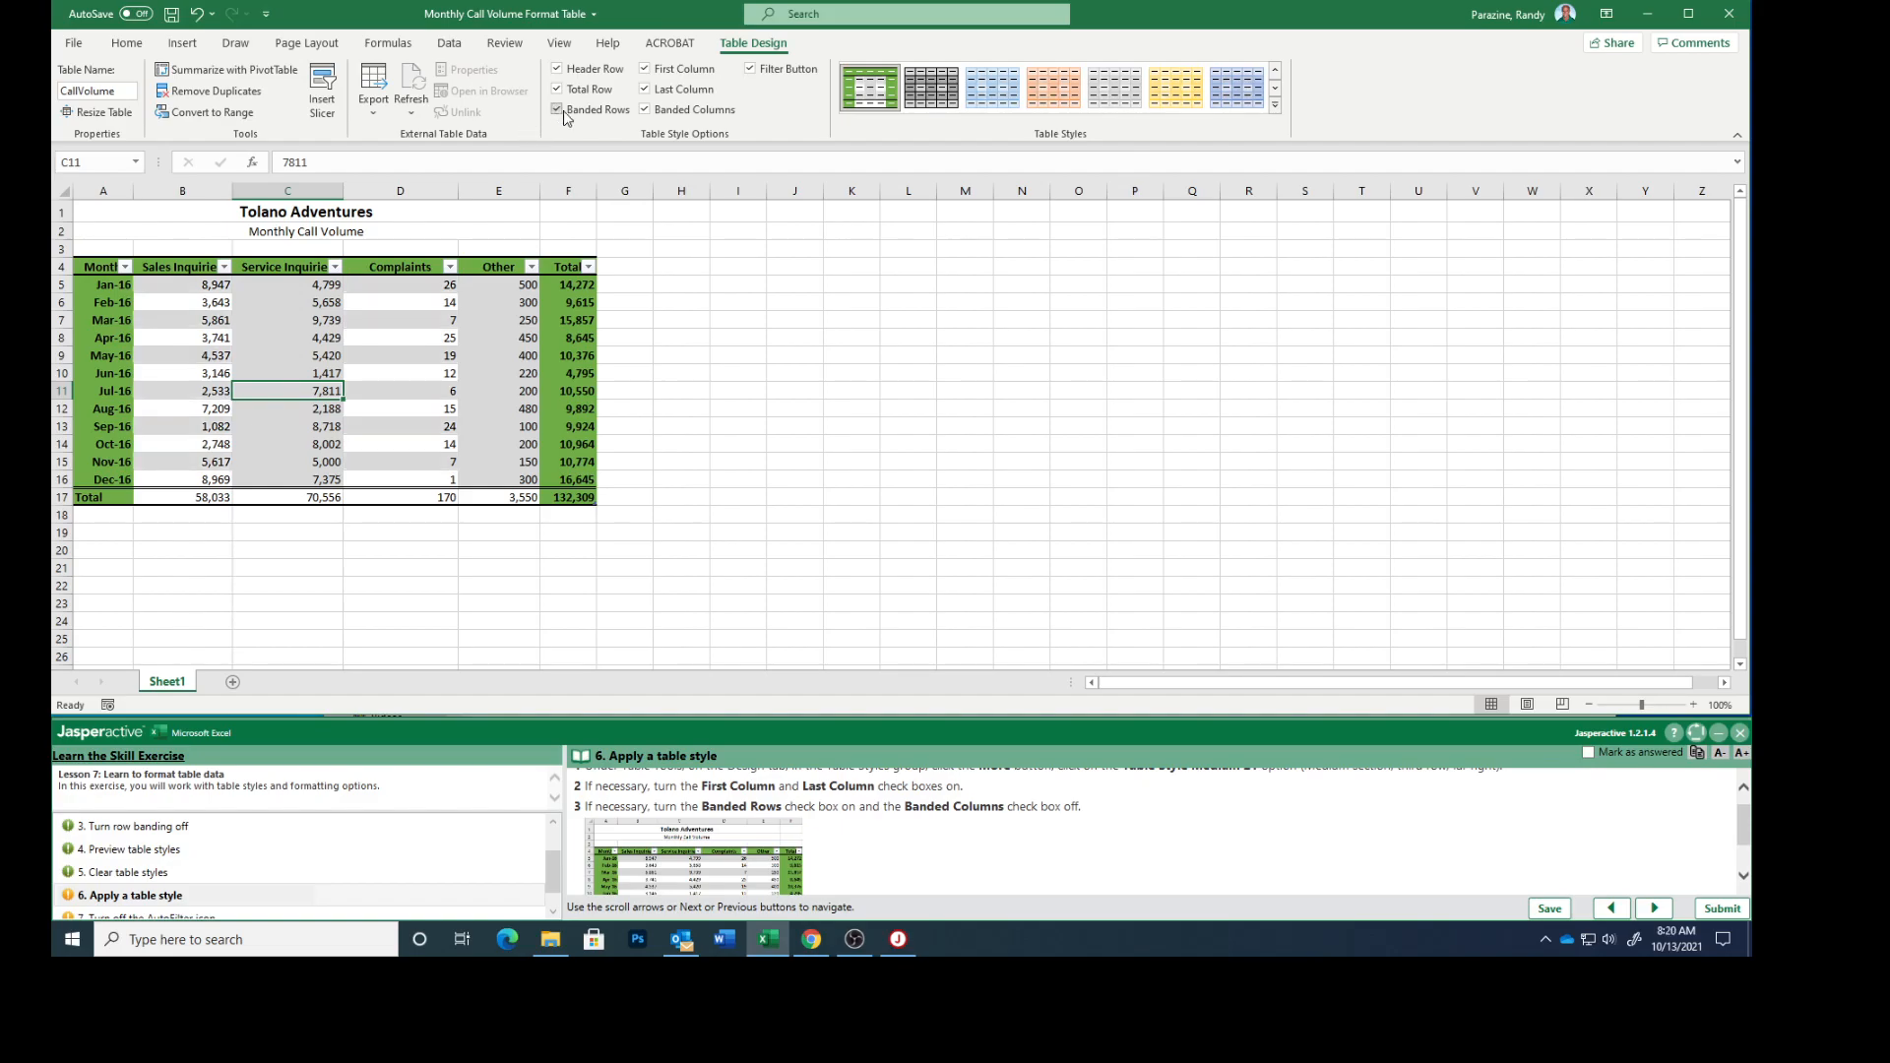
click(646, 110)
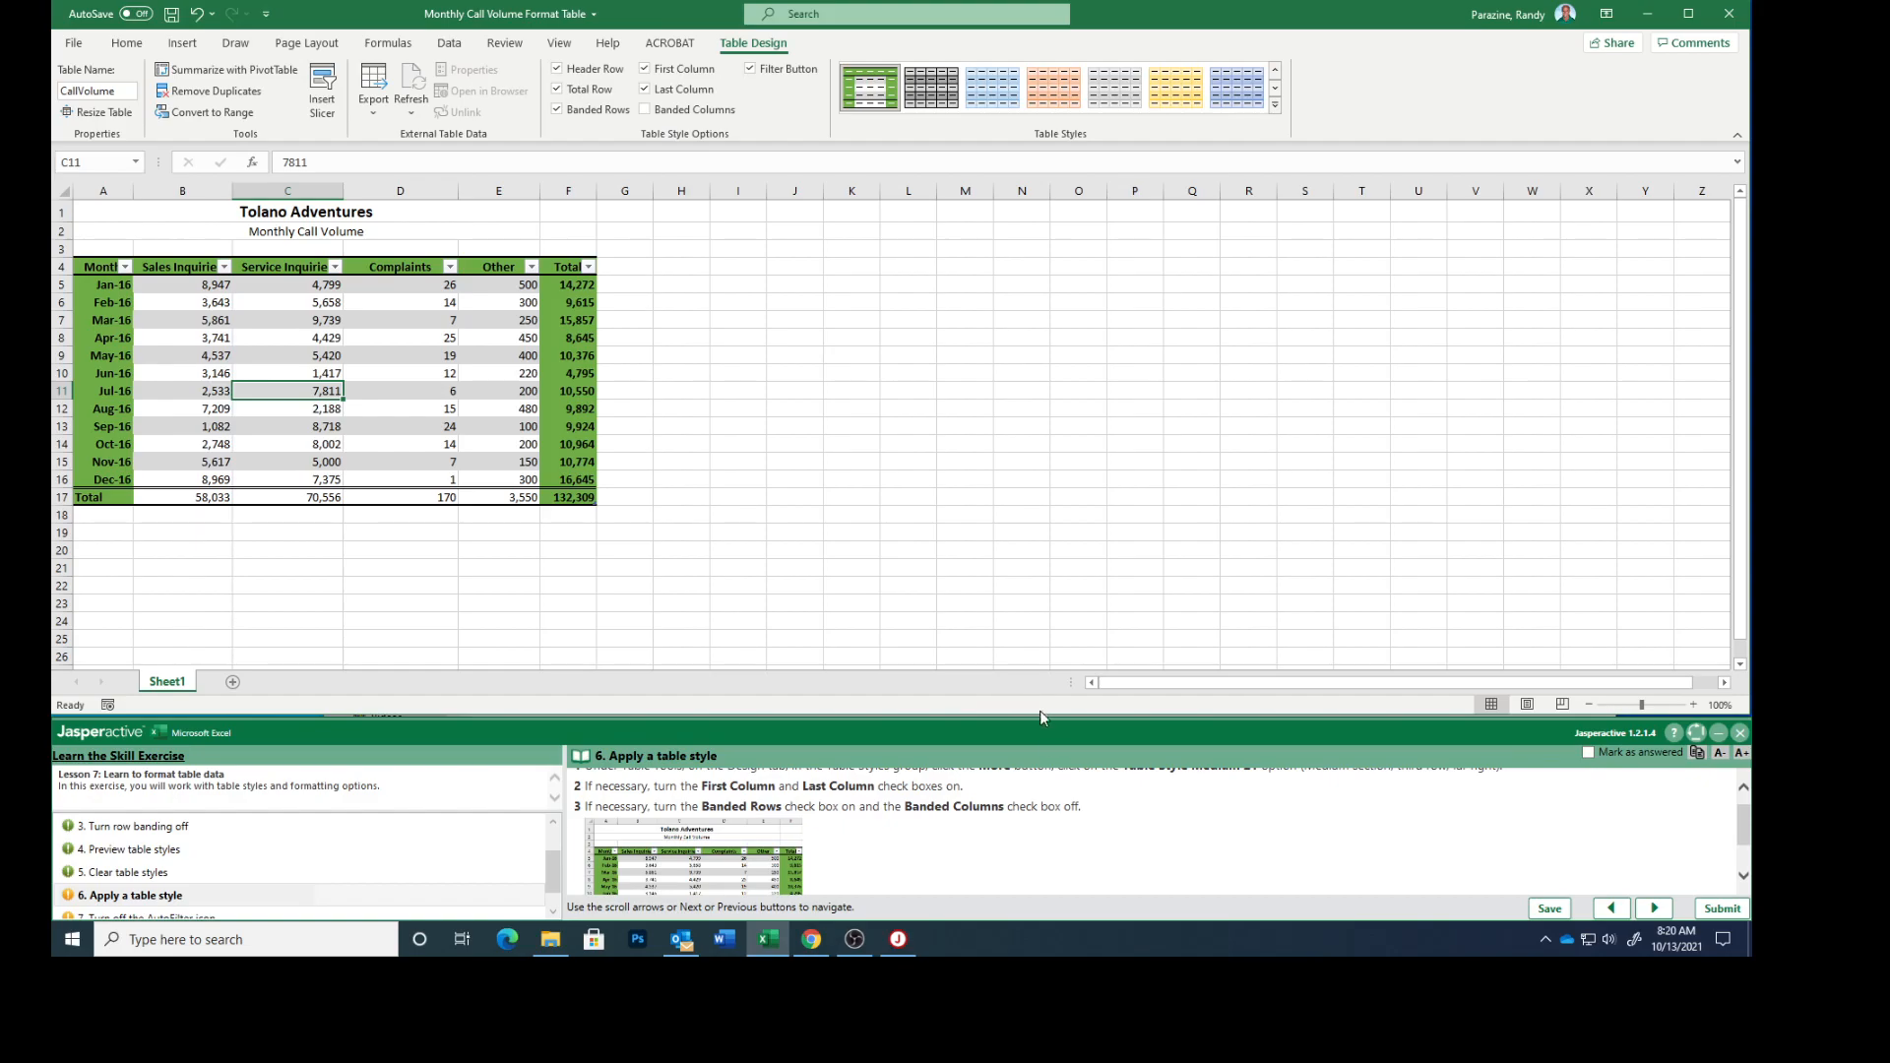
Compare the table with task 6's enlarged reference picture and mark the task as answered, continuing to task 7.
scroll(1055, 842, down, 2)
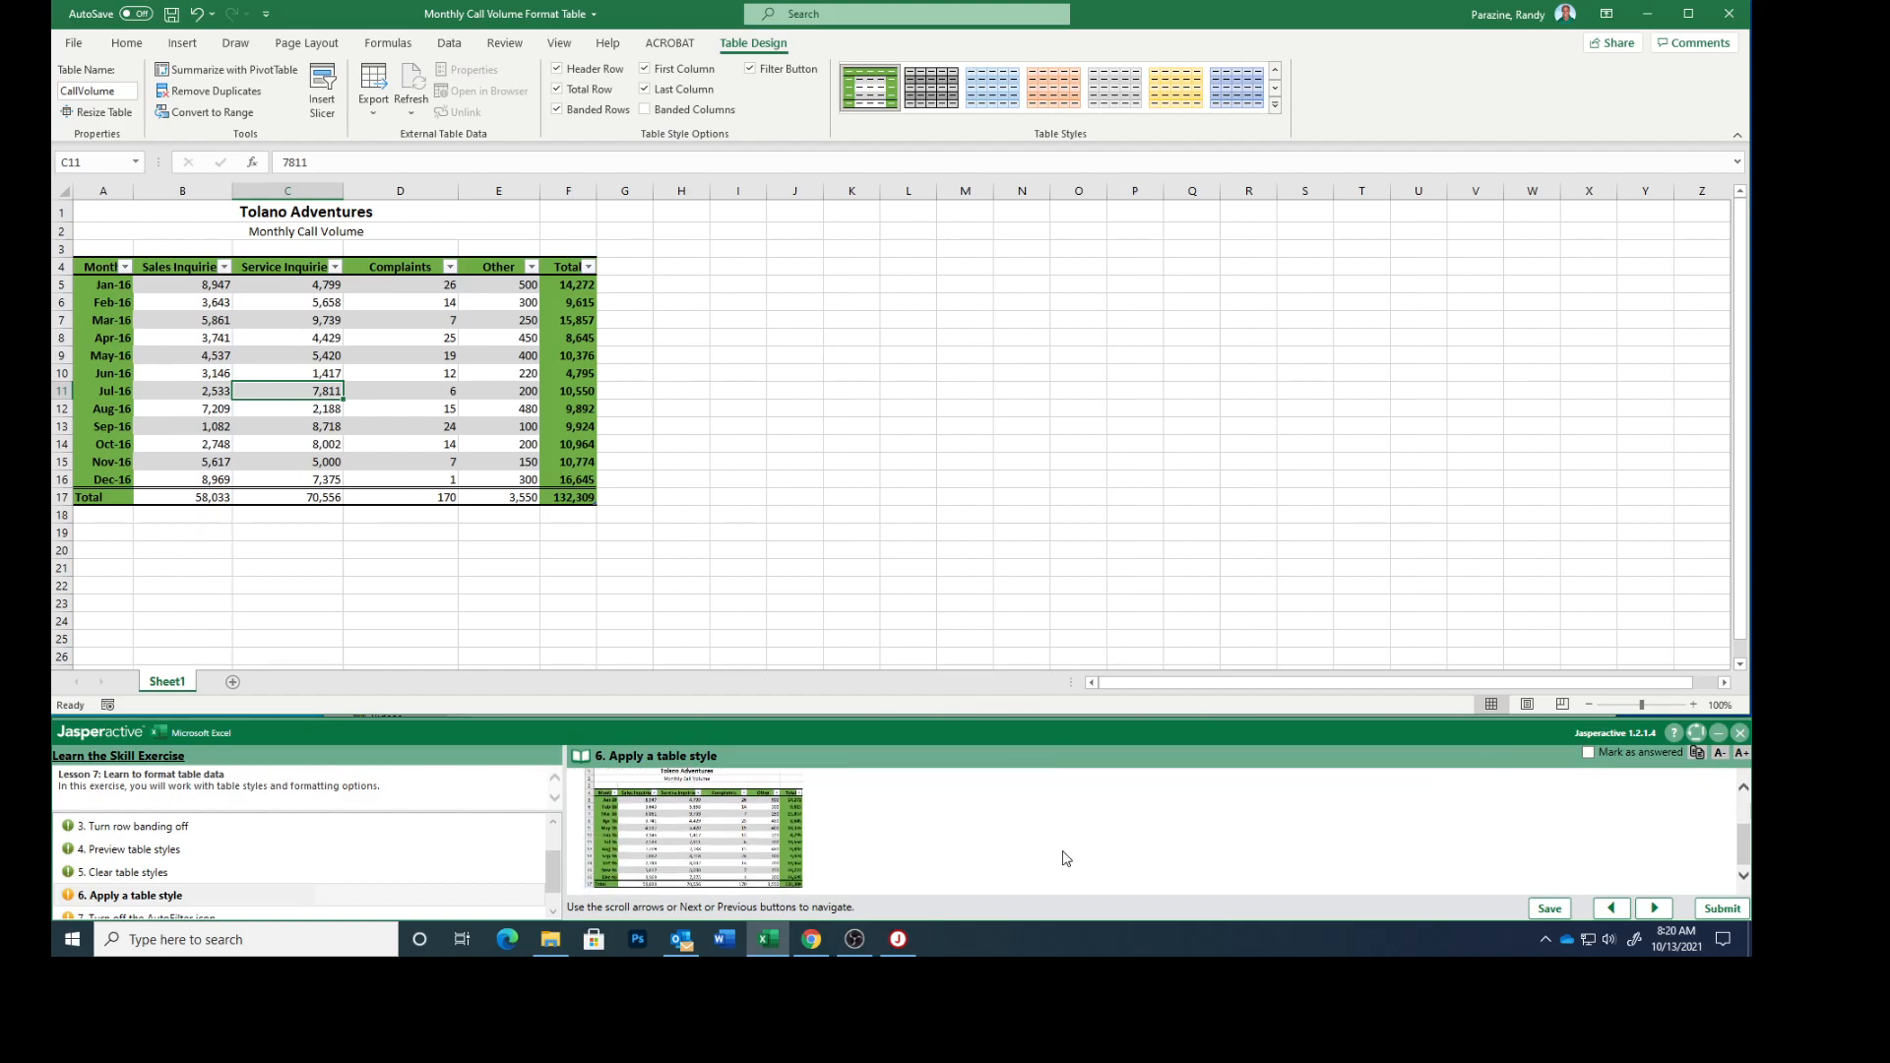
click(672, 844)
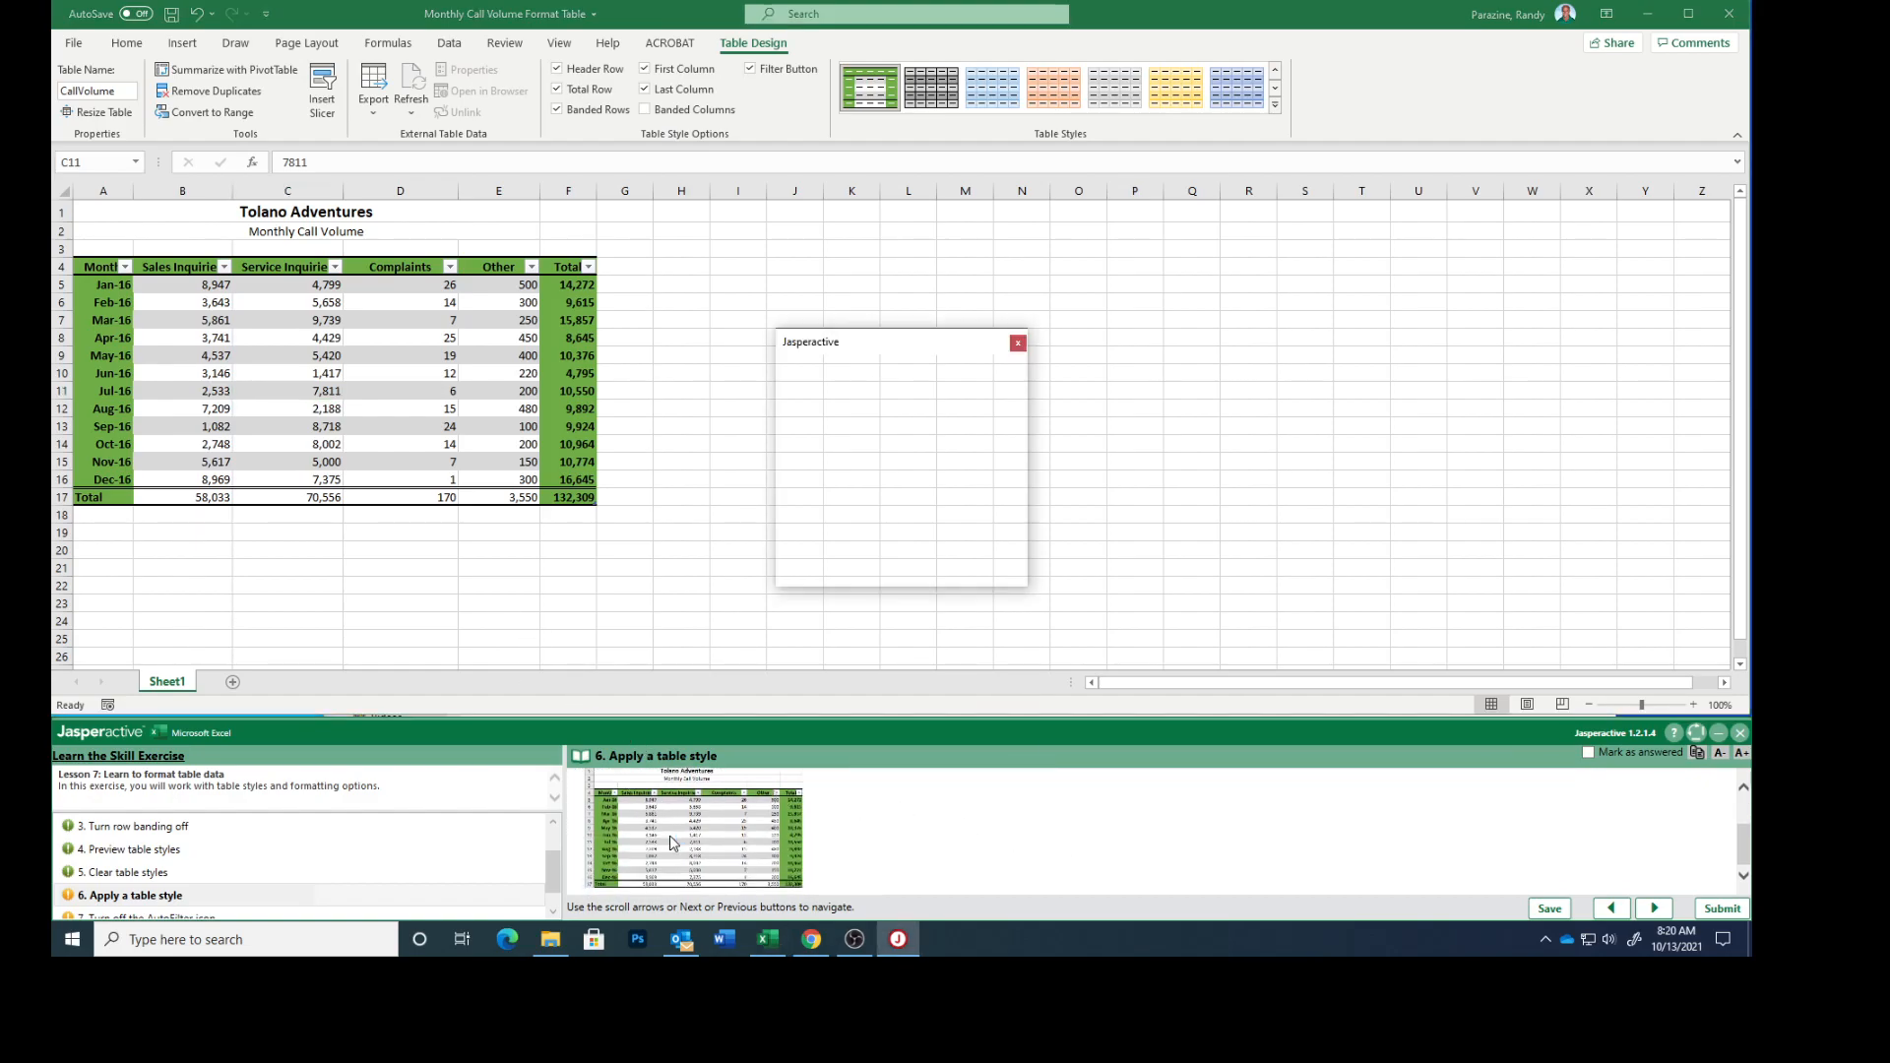
click(672, 843)
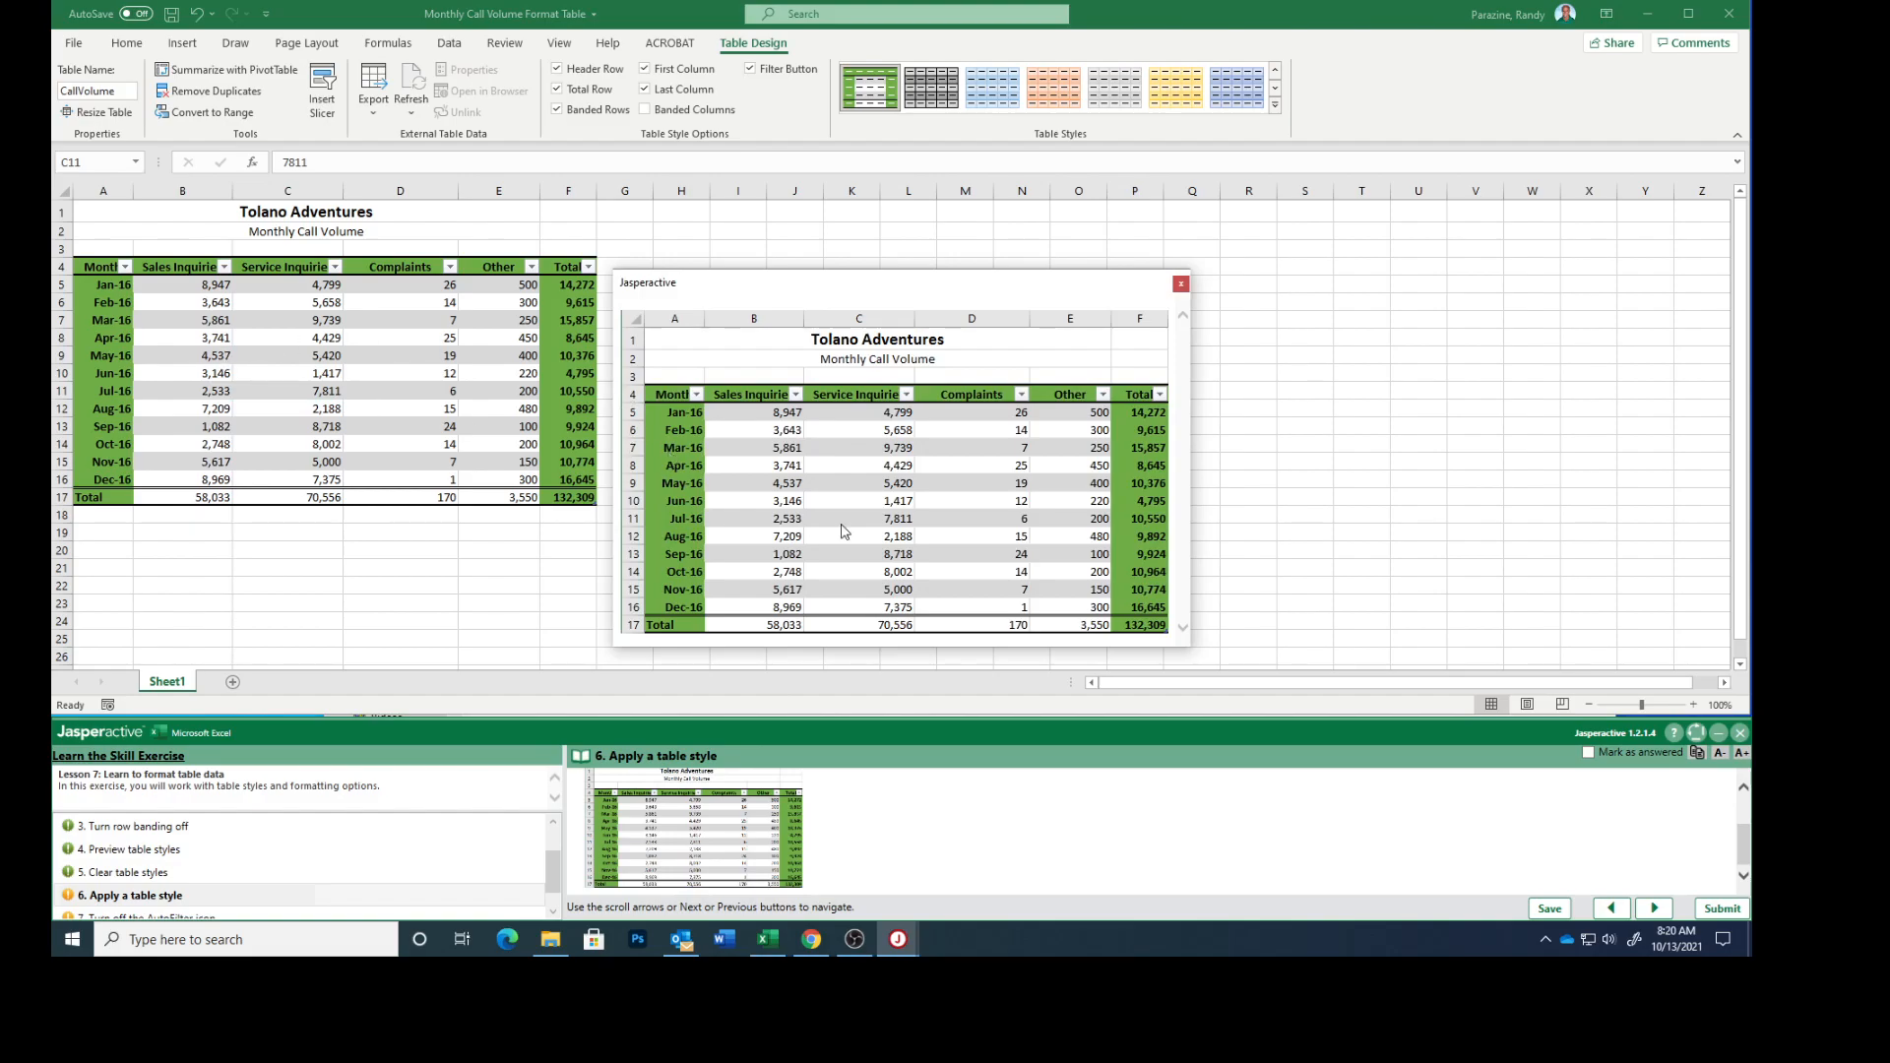
click(1182, 284)
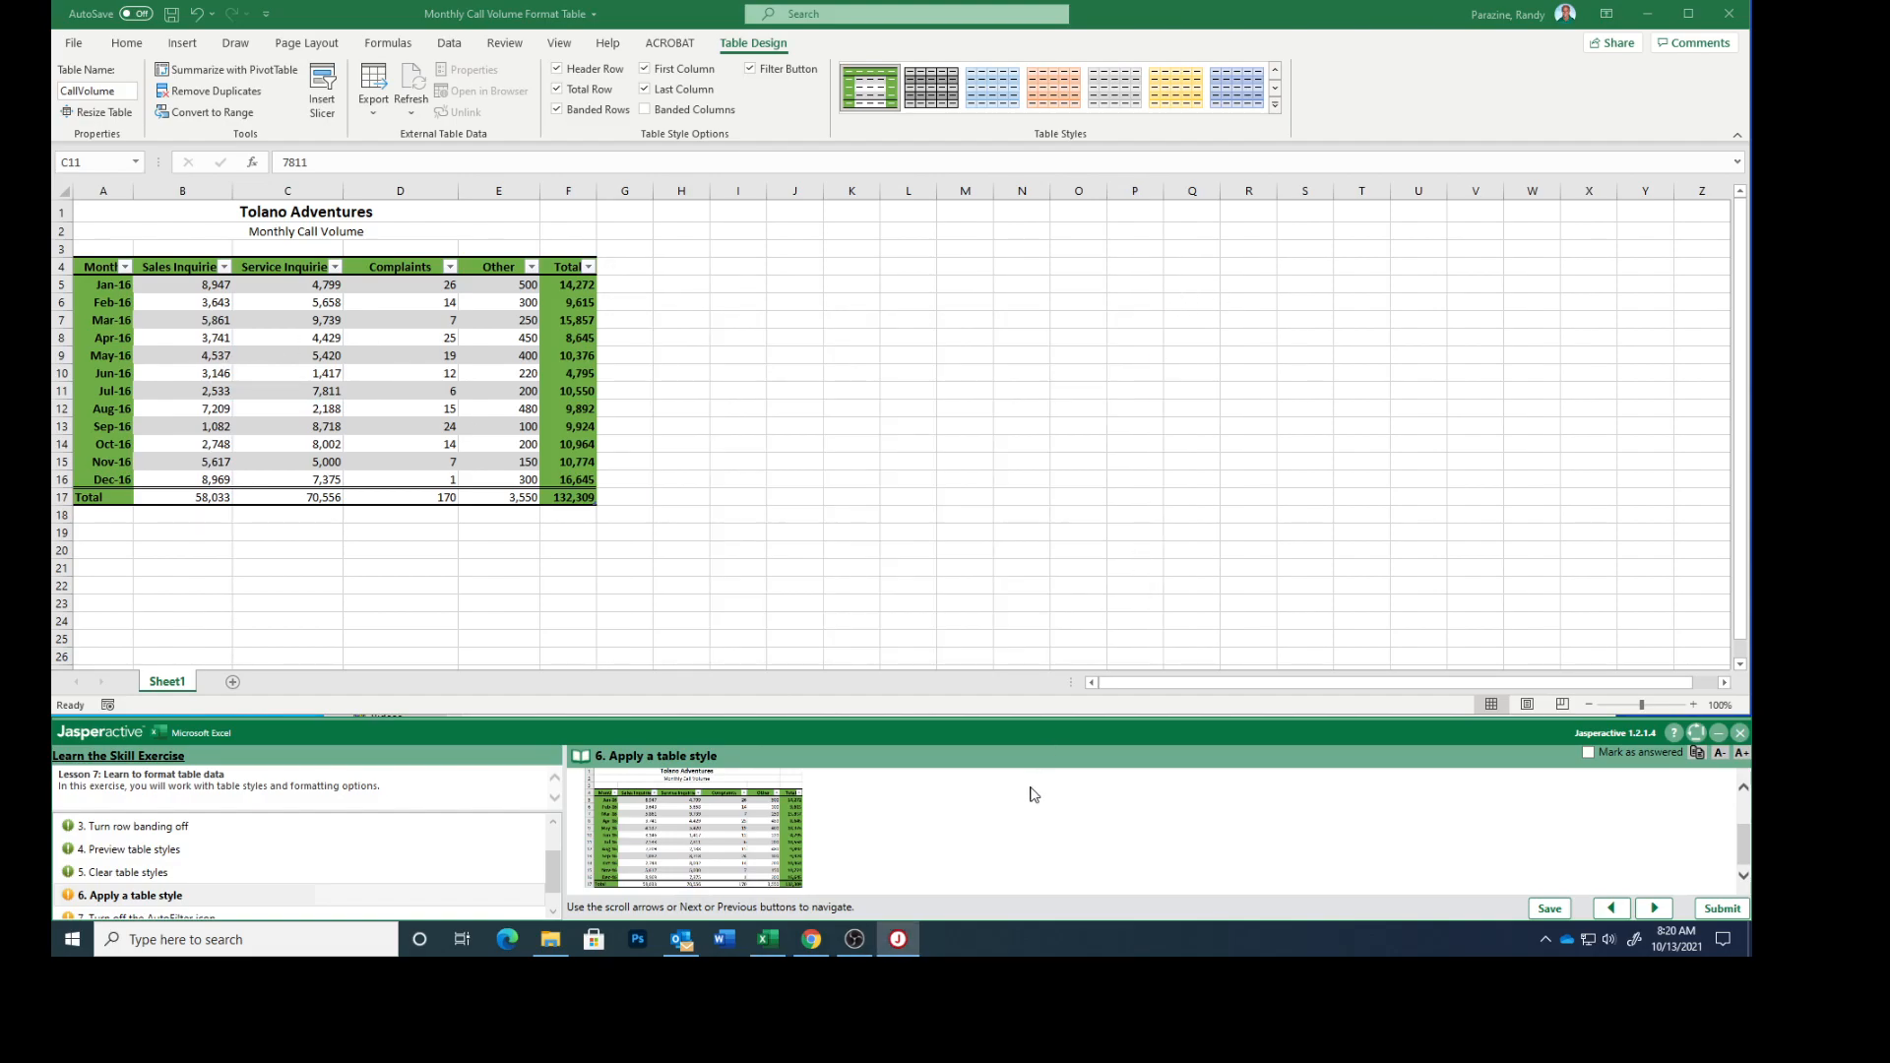
click(1588, 753)
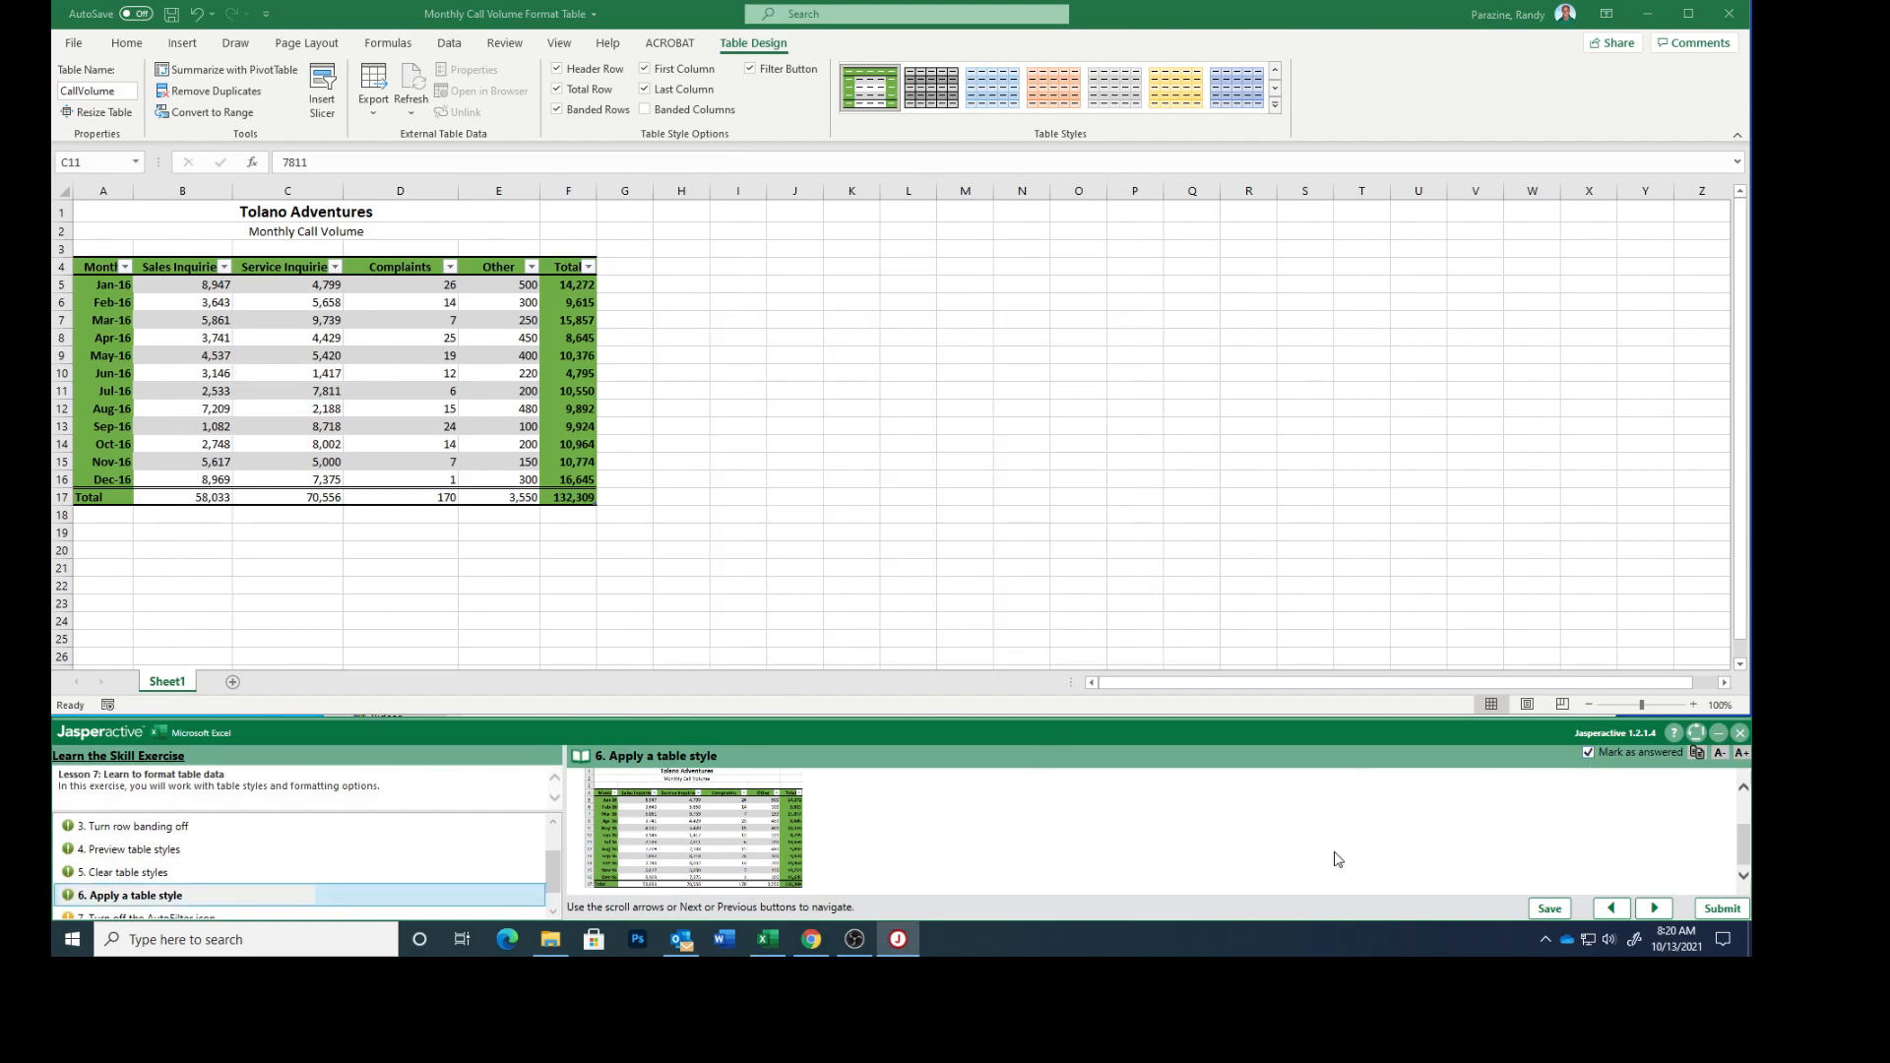
click(1654, 908)
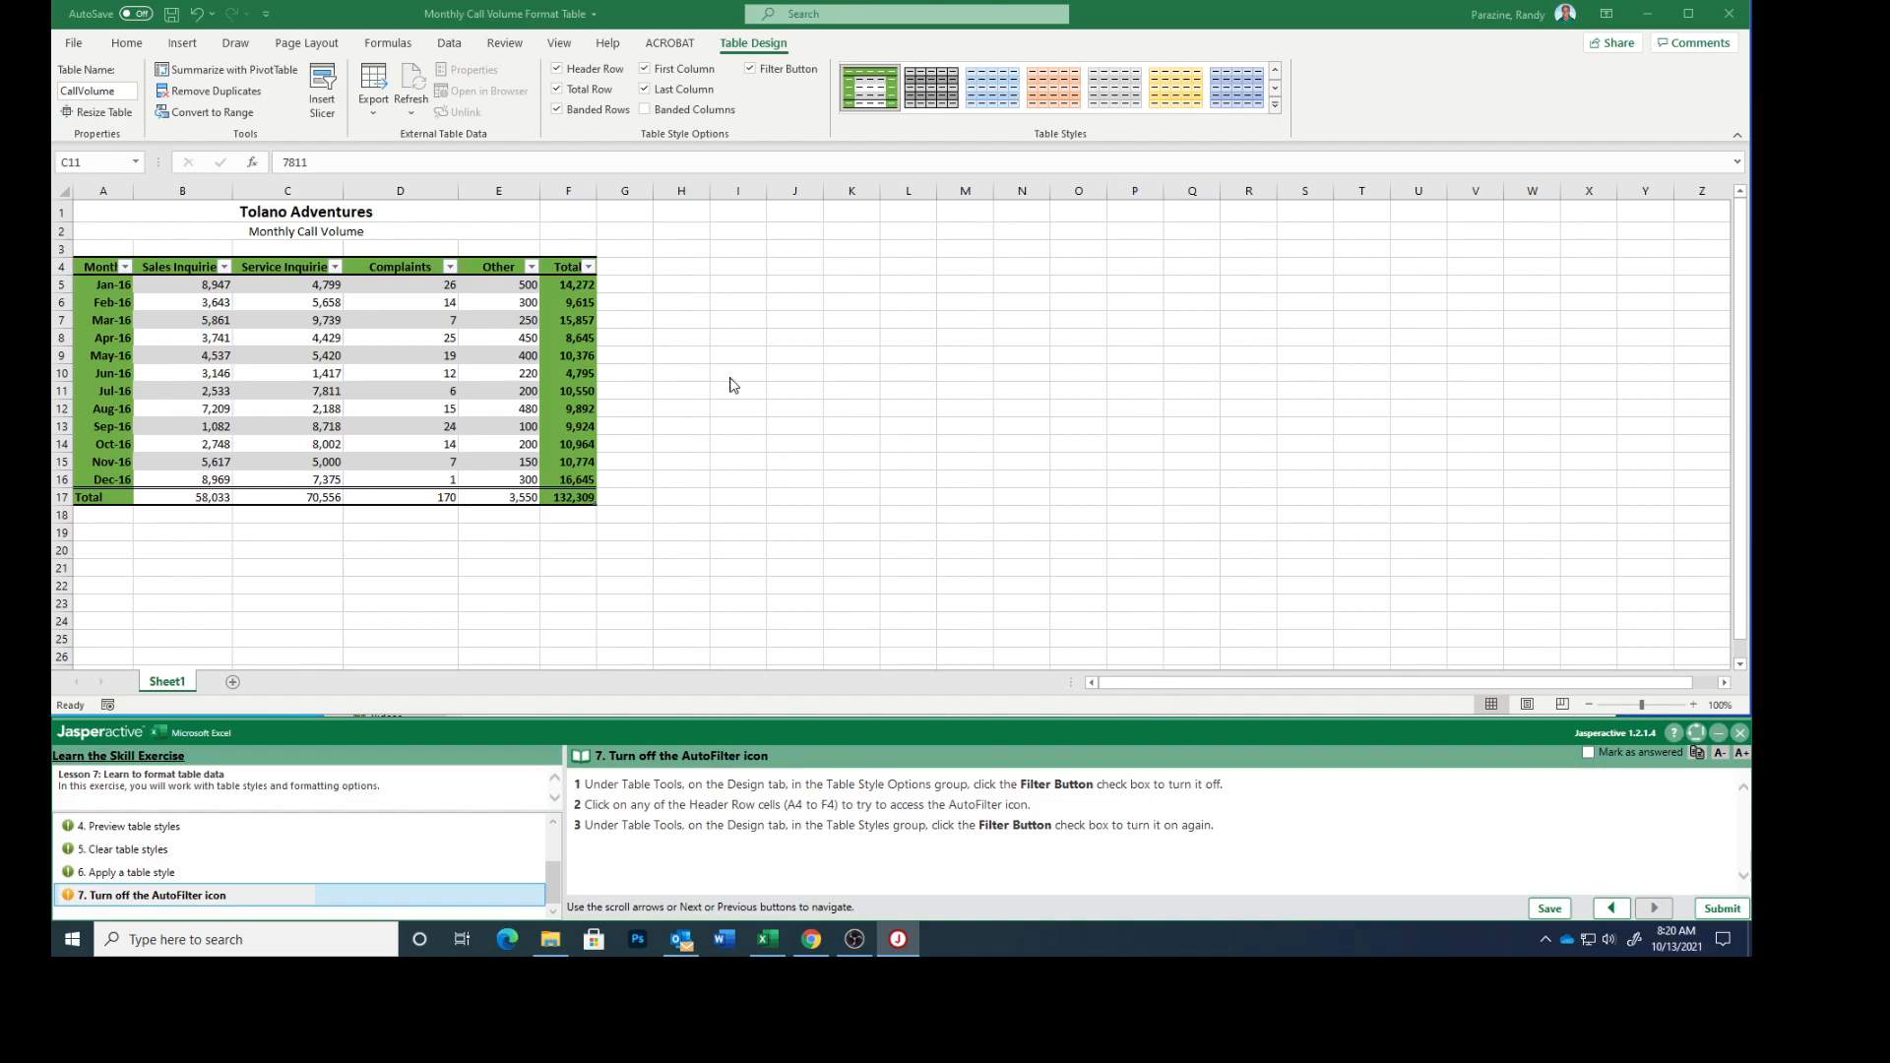
Turn the table's Filter Button option off and back on, checking the Sales Inquiries, Service Inquiries and Complaints headers in between.
click(751, 70)
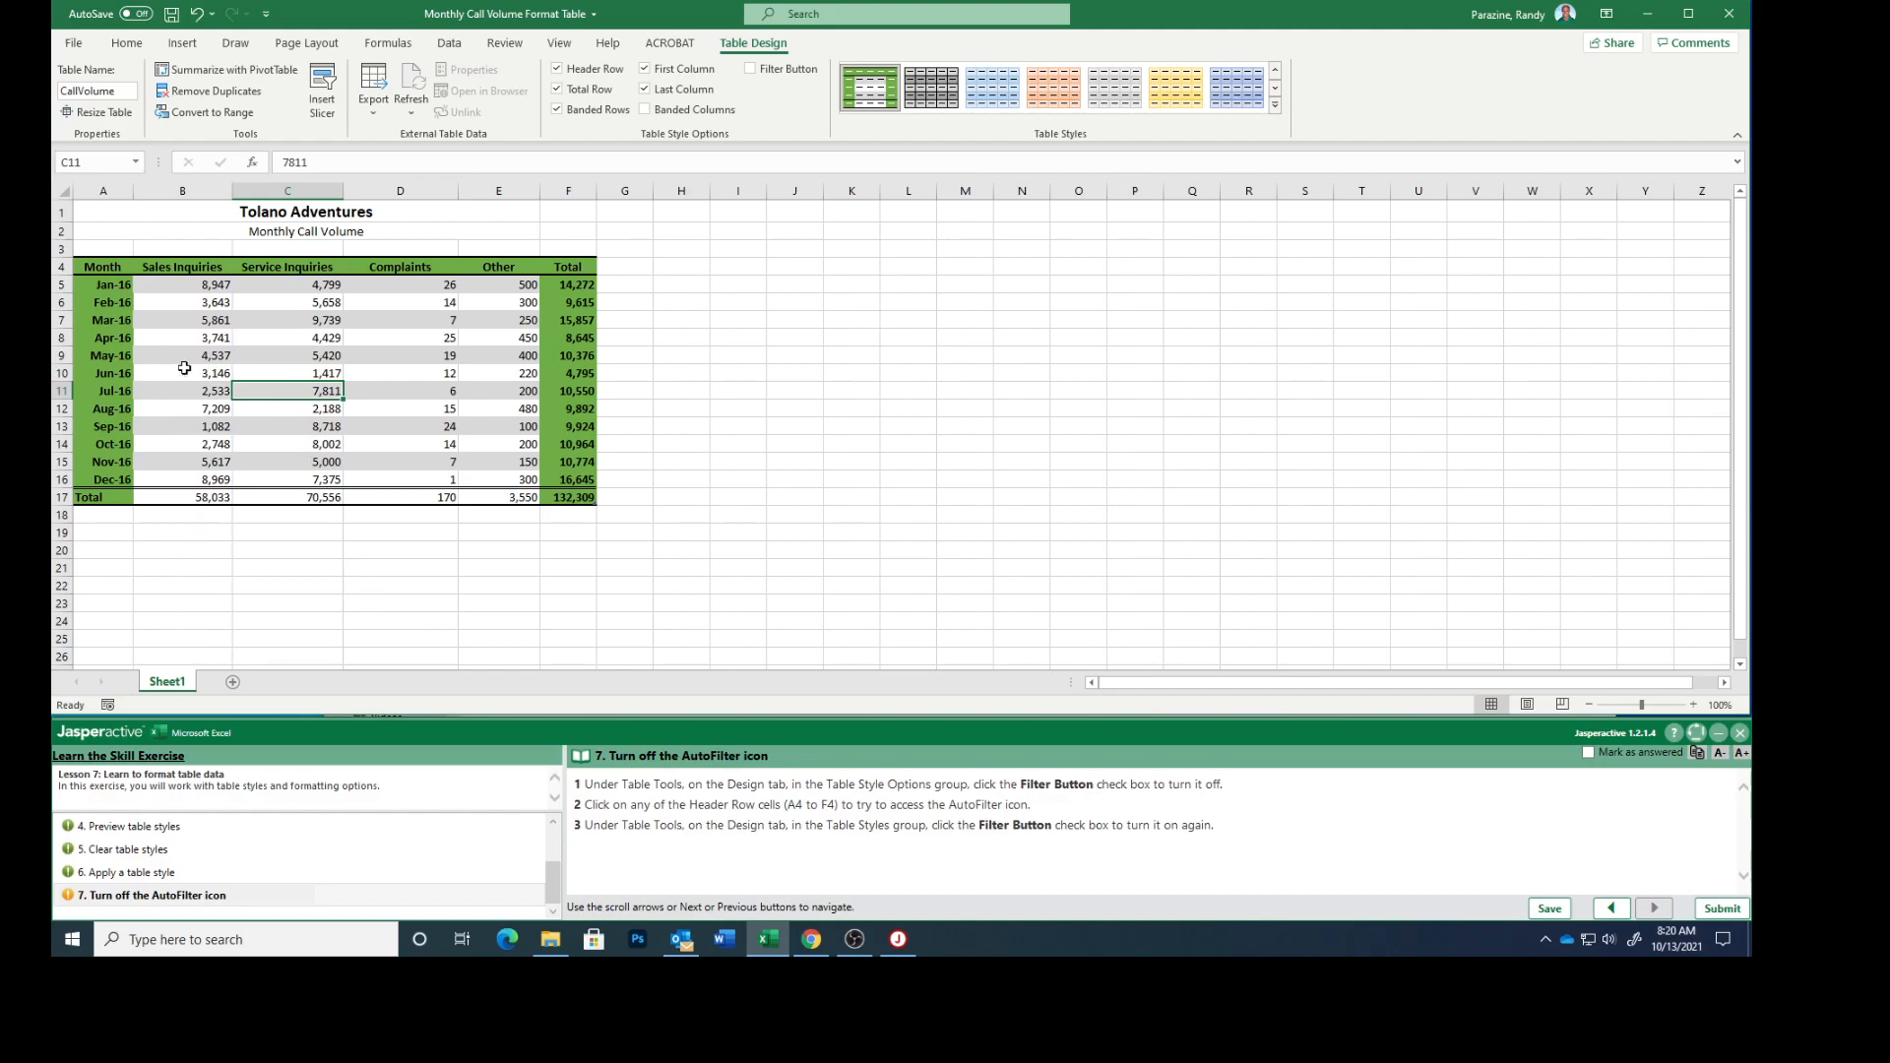
click(168, 268)
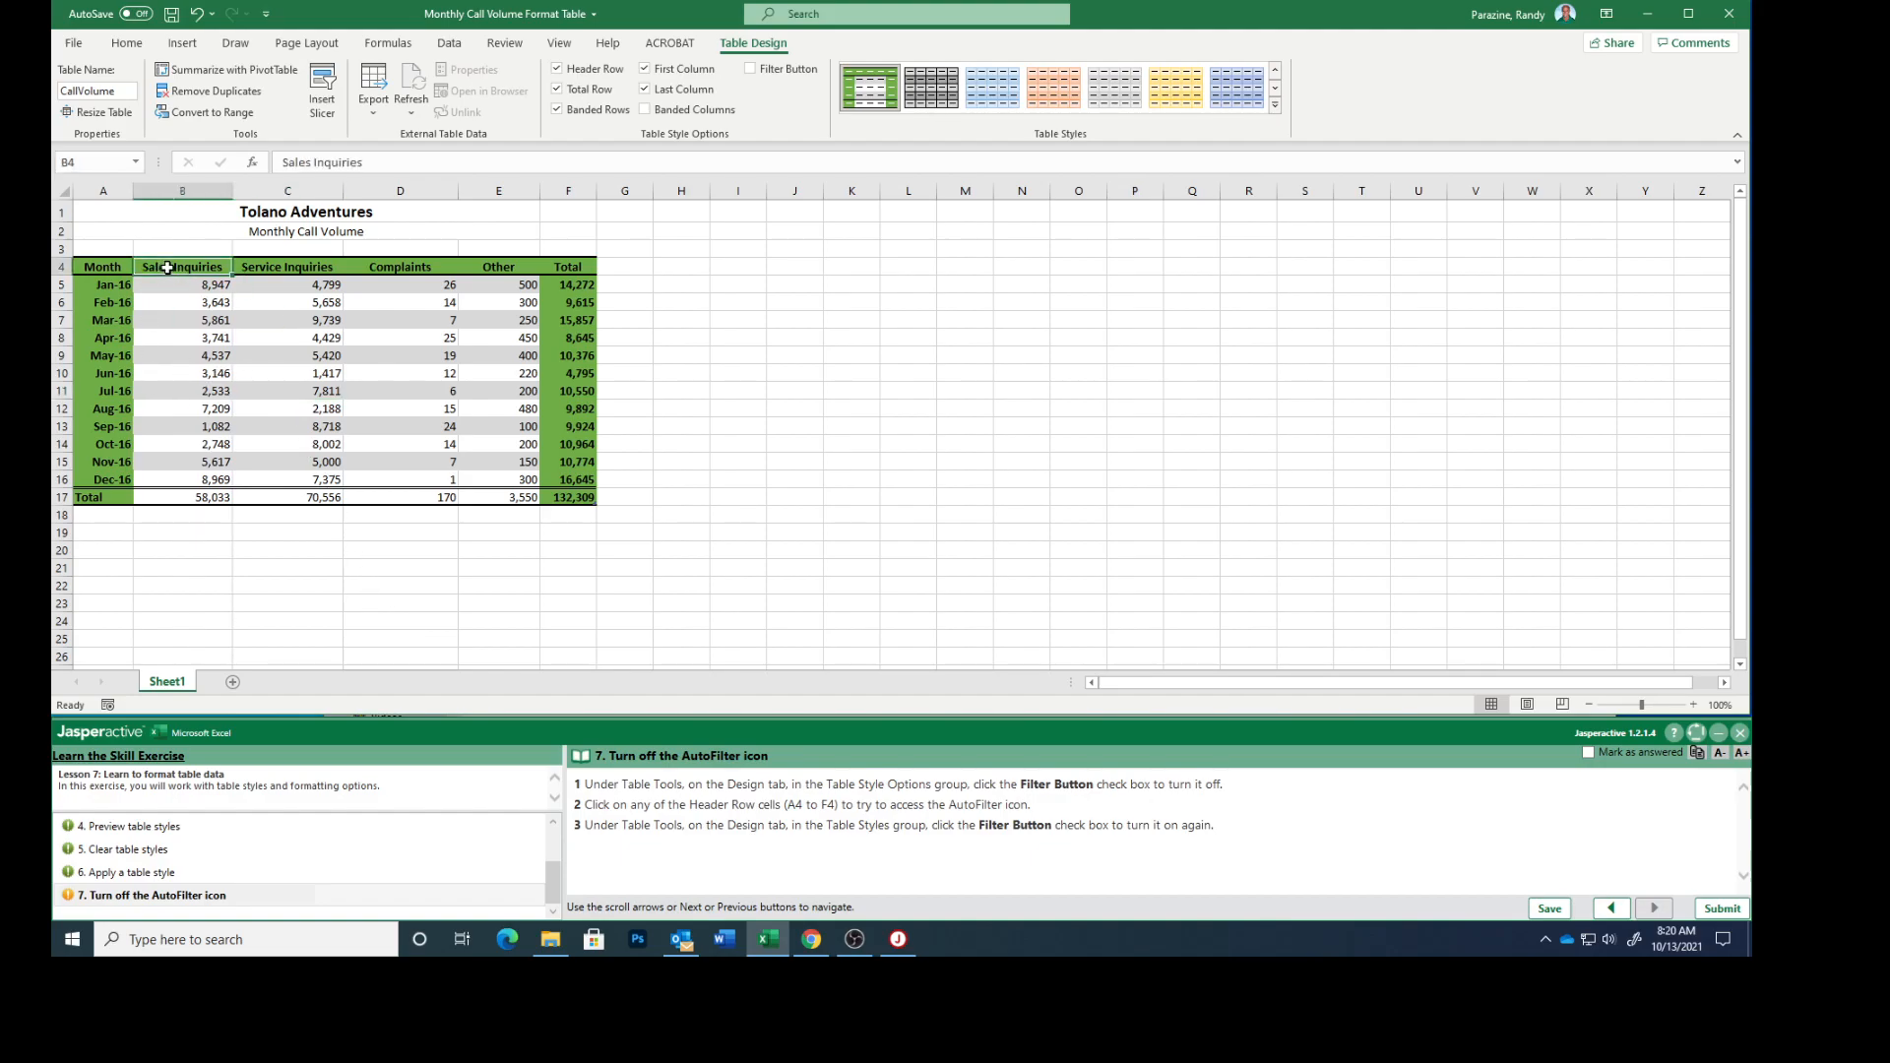
click(252, 268)
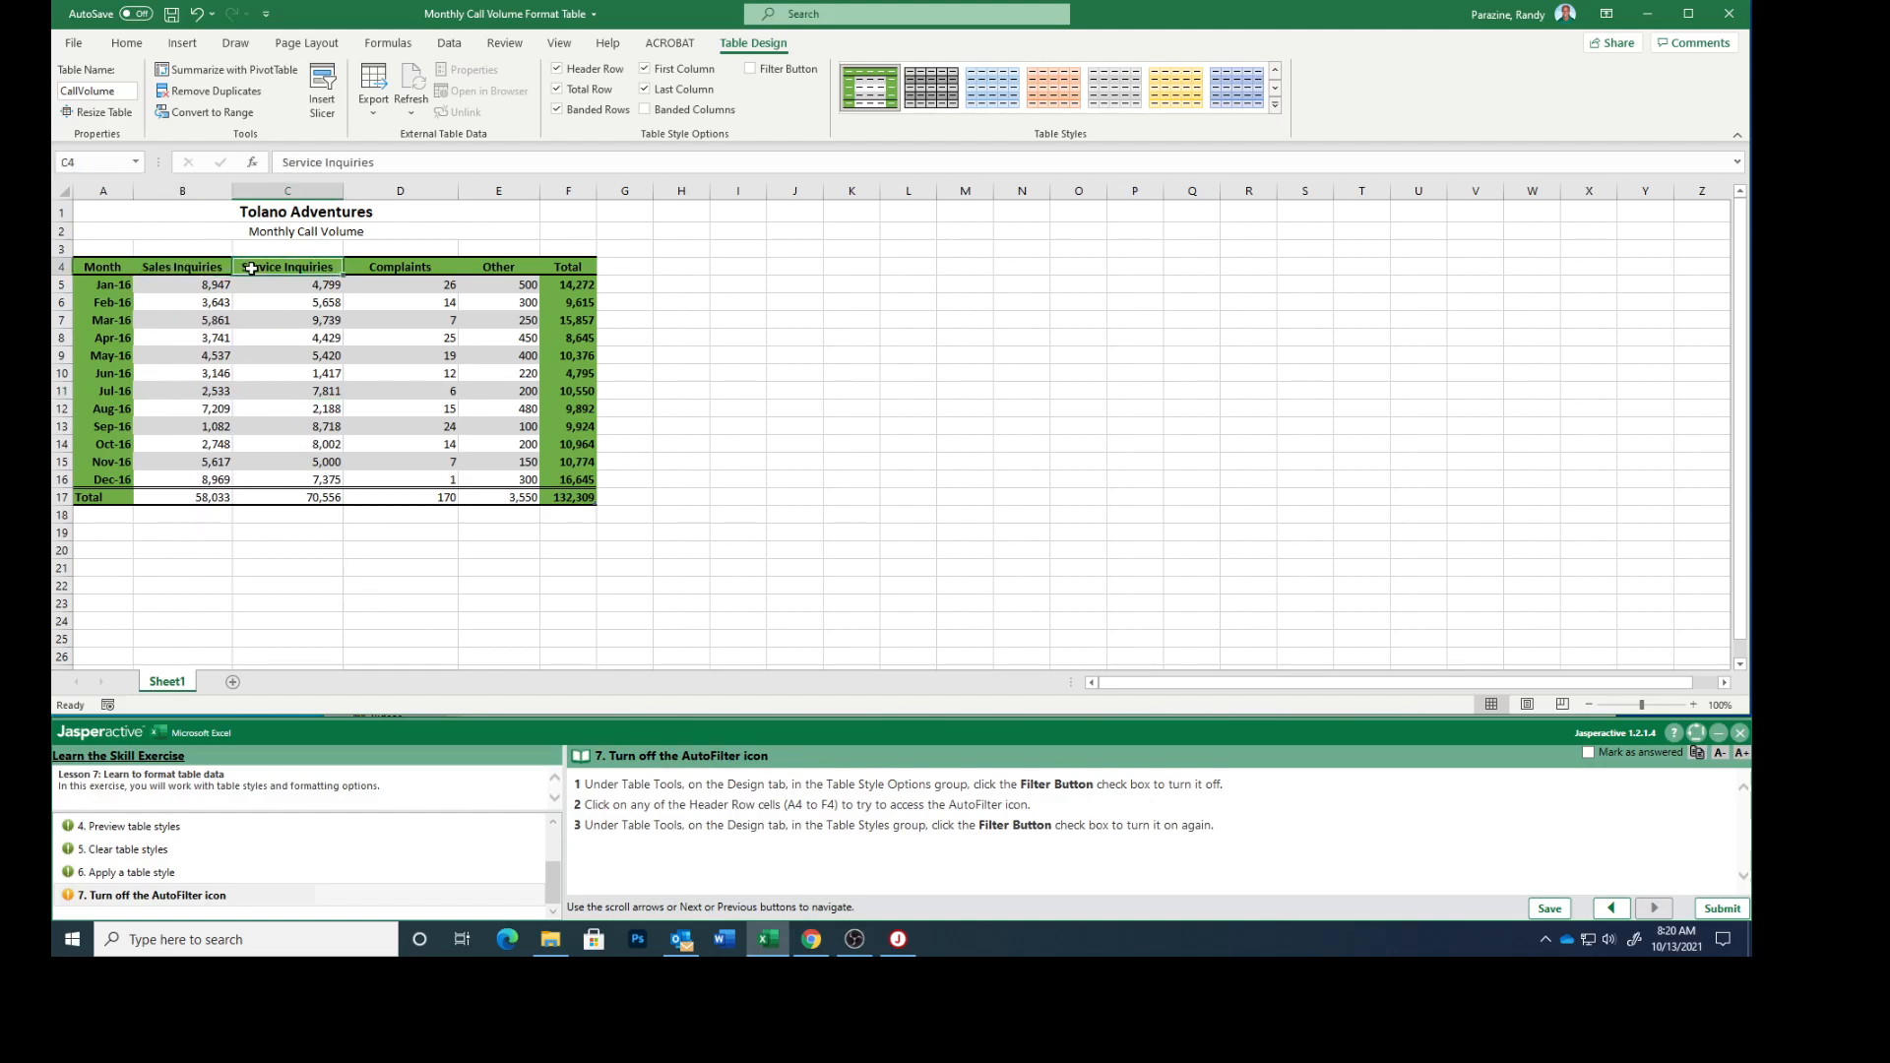
click(426, 268)
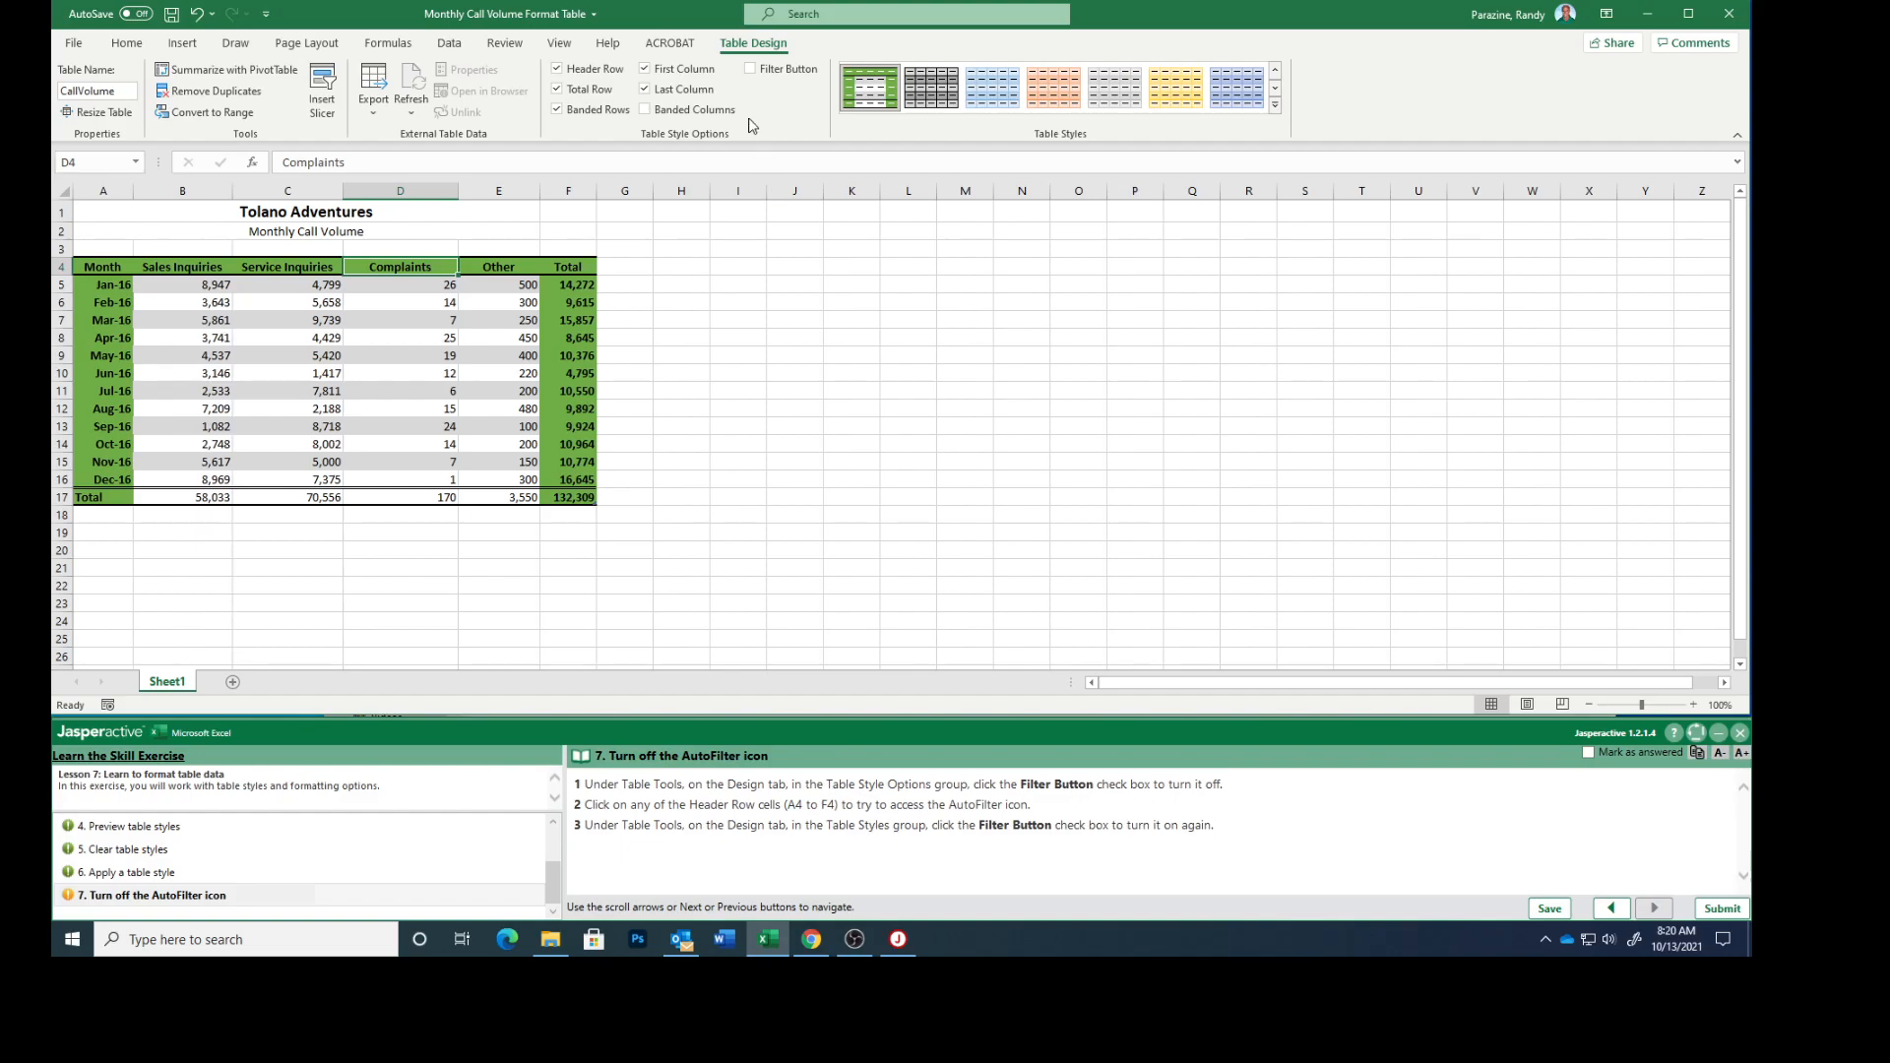
click(749, 71)
Mark task 7 as answered and submit the exercise results for scoring.
click(1588, 754)
click(1721, 907)
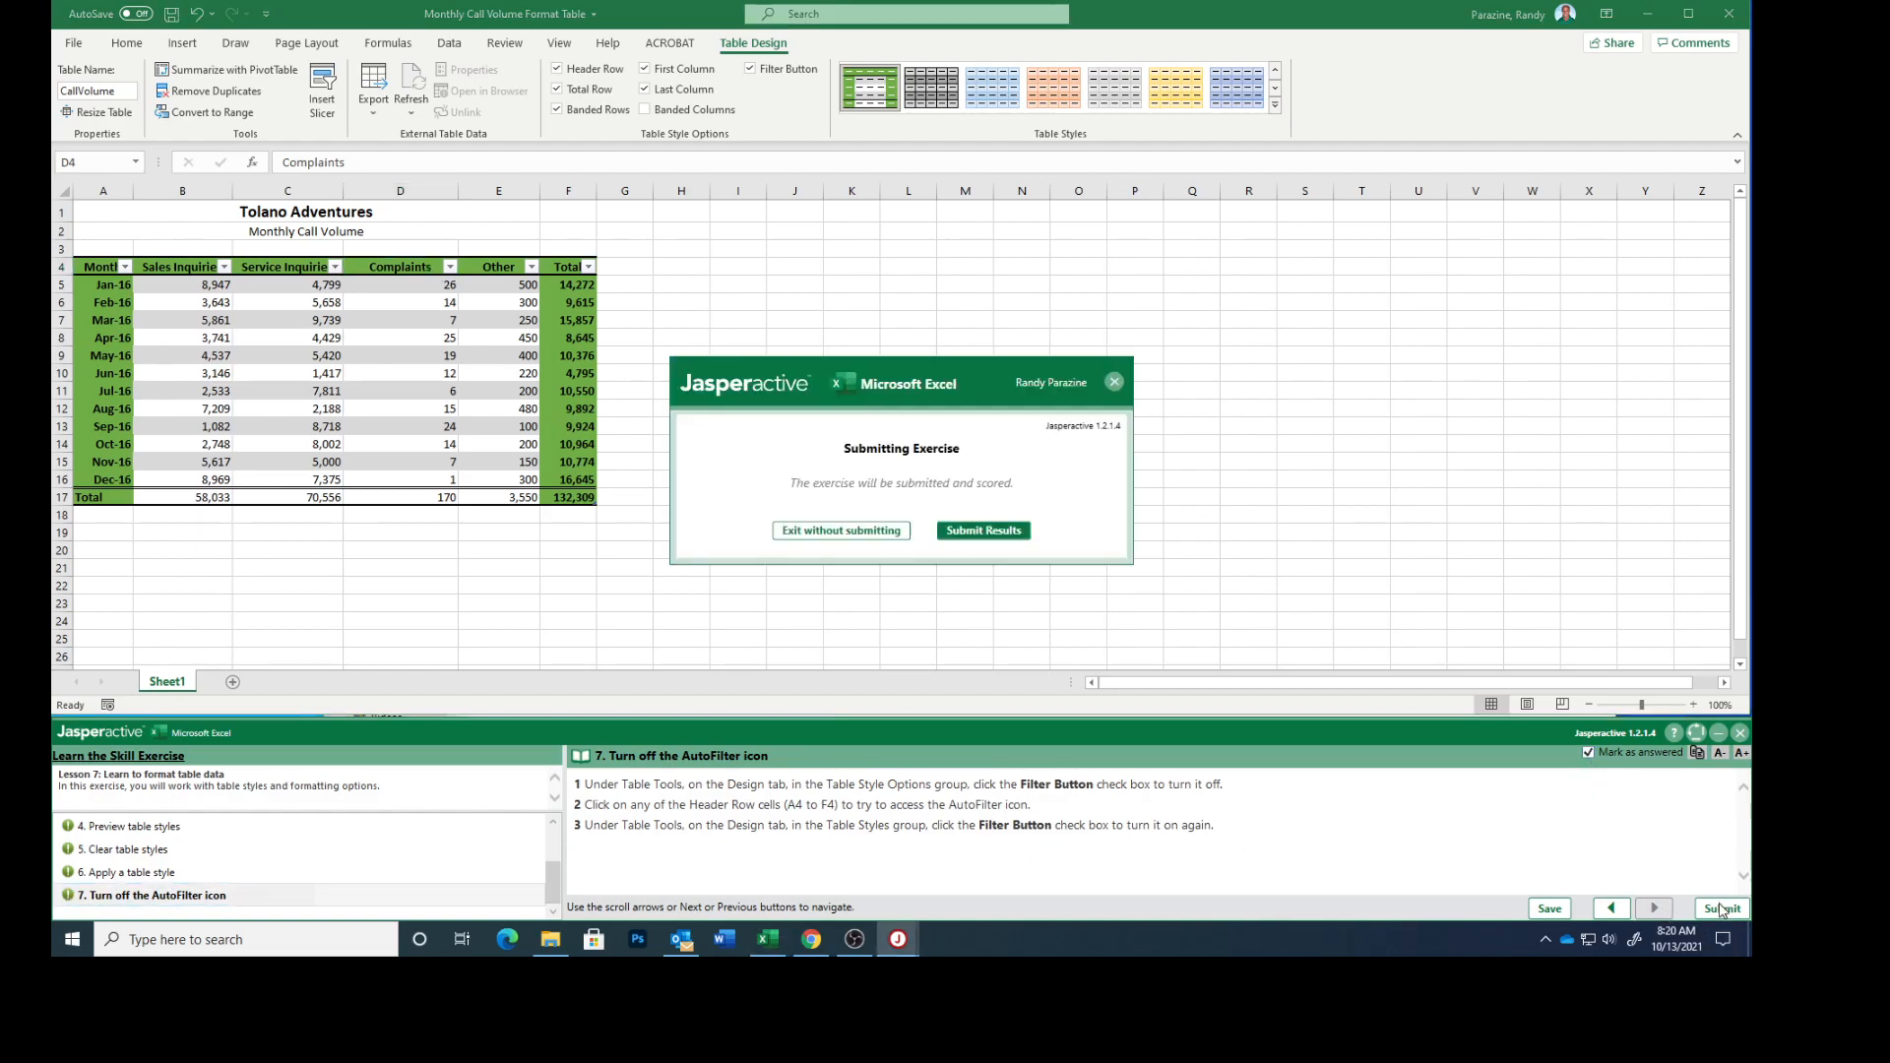
click(986, 531)
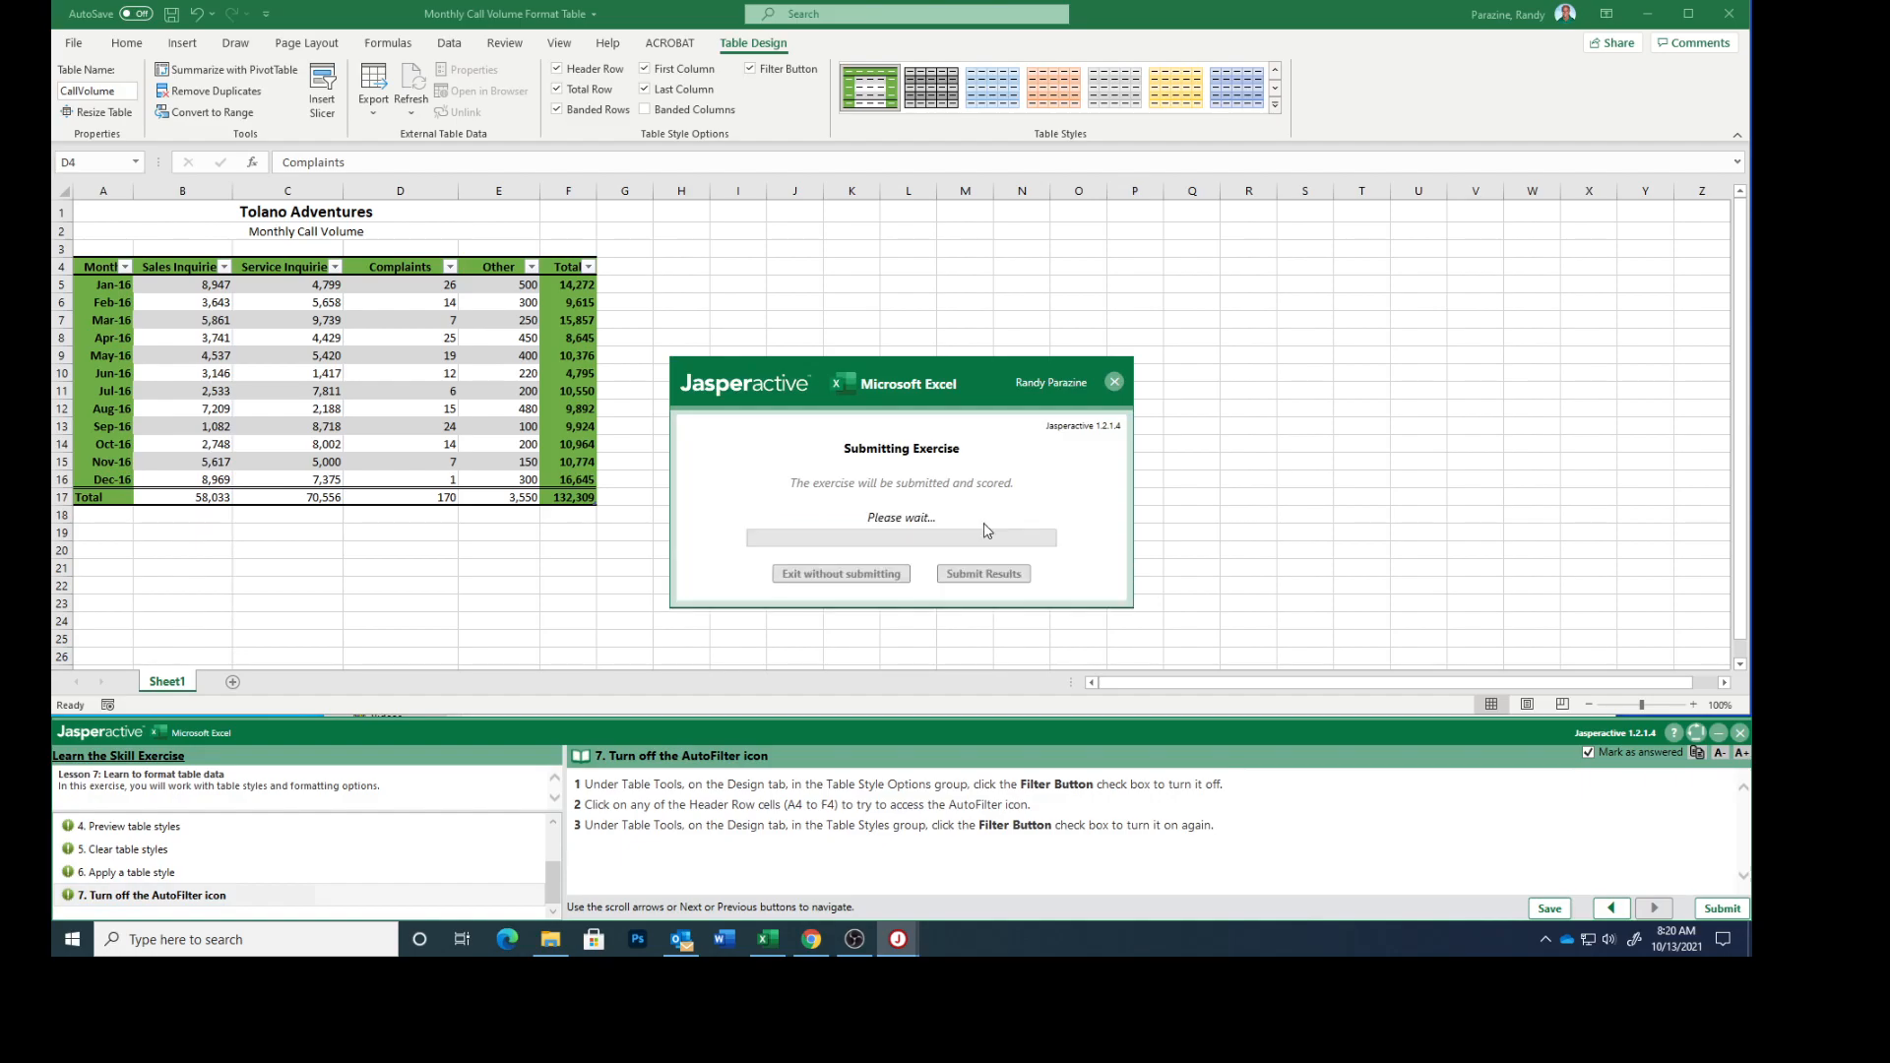